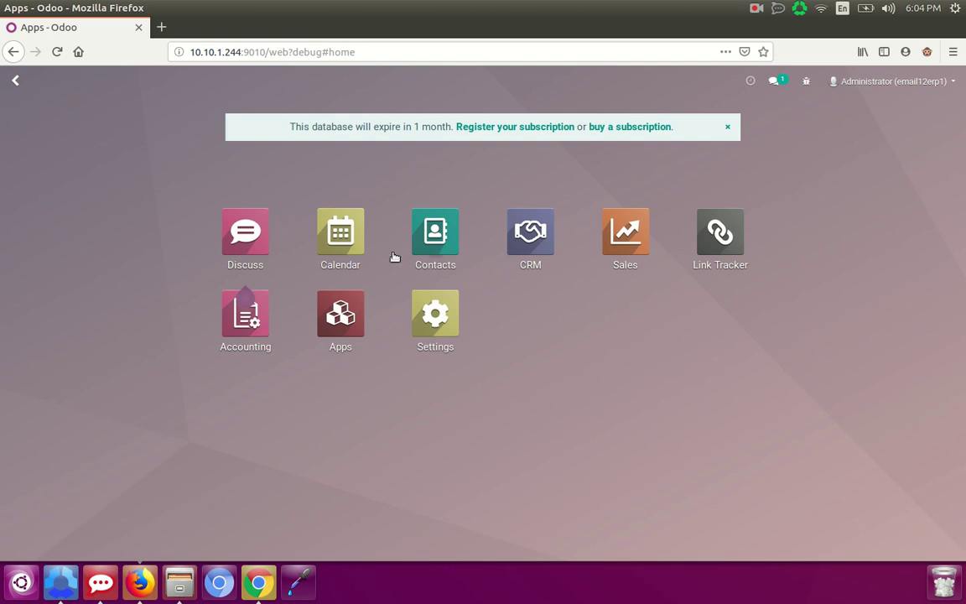
- Search the Apps list for 'advance' and inspect the email configurator app's options
click(340, 317)
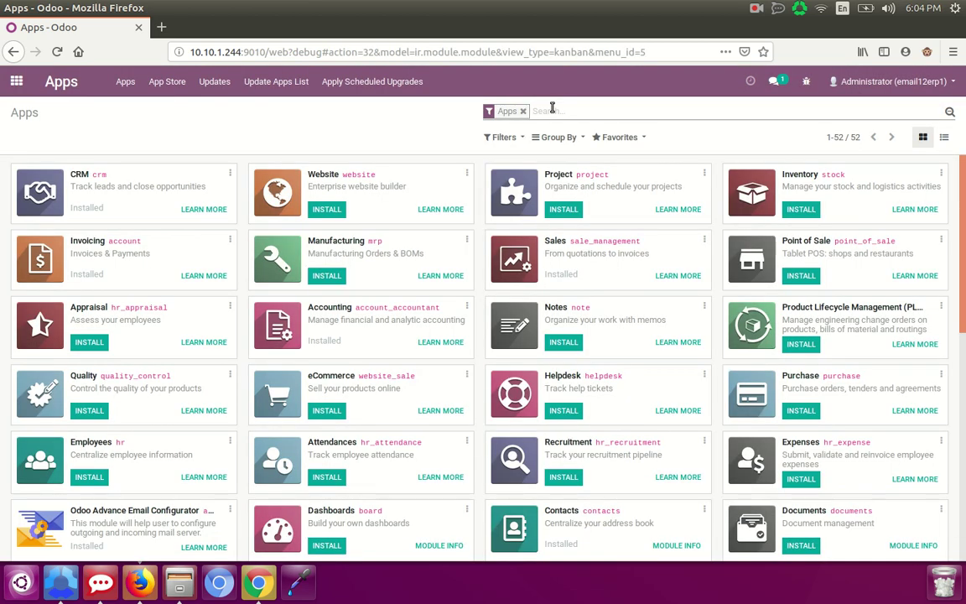
click(552, 110)
text(advance)
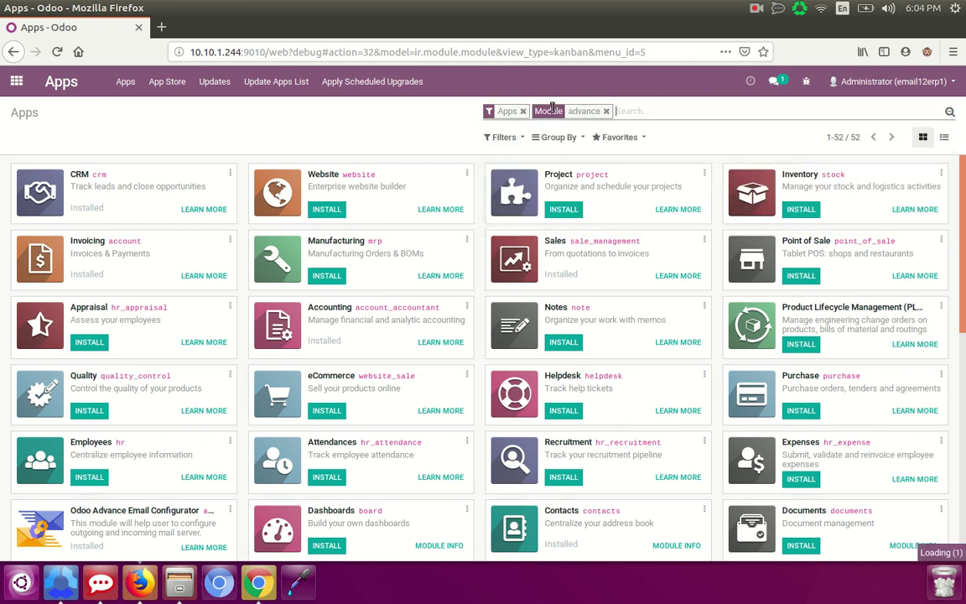
key(Return)
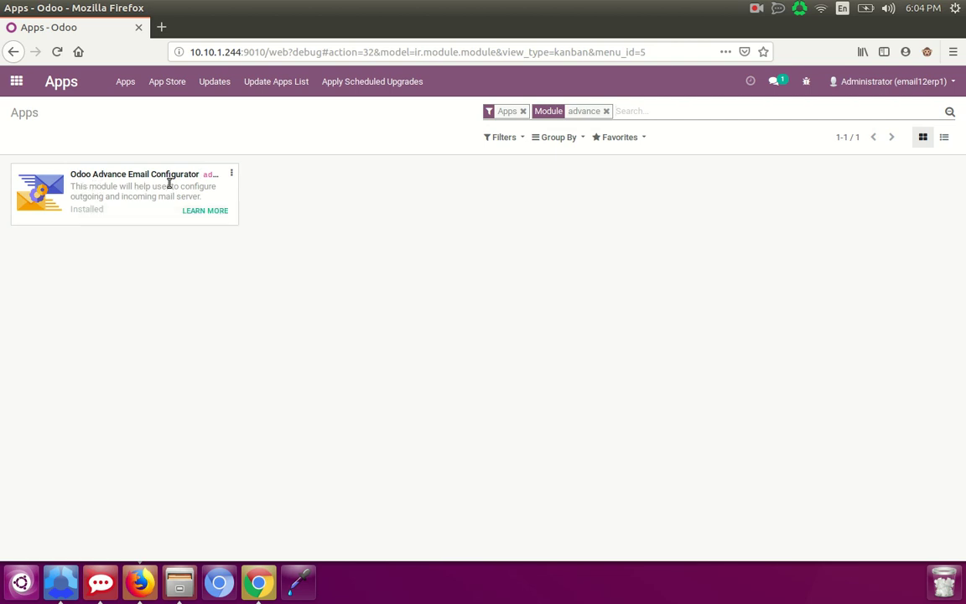
click(232, 173)
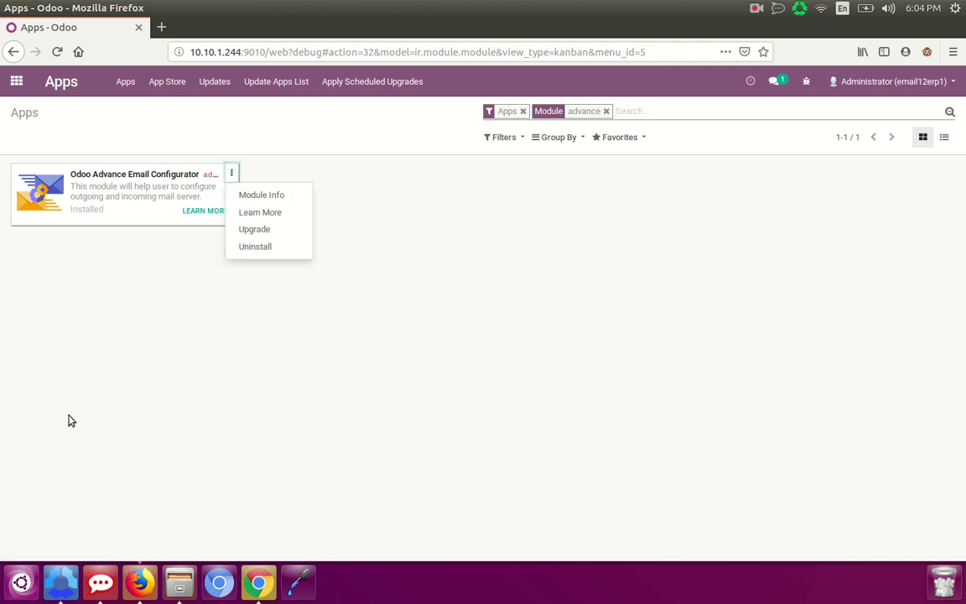
click(115, 269)
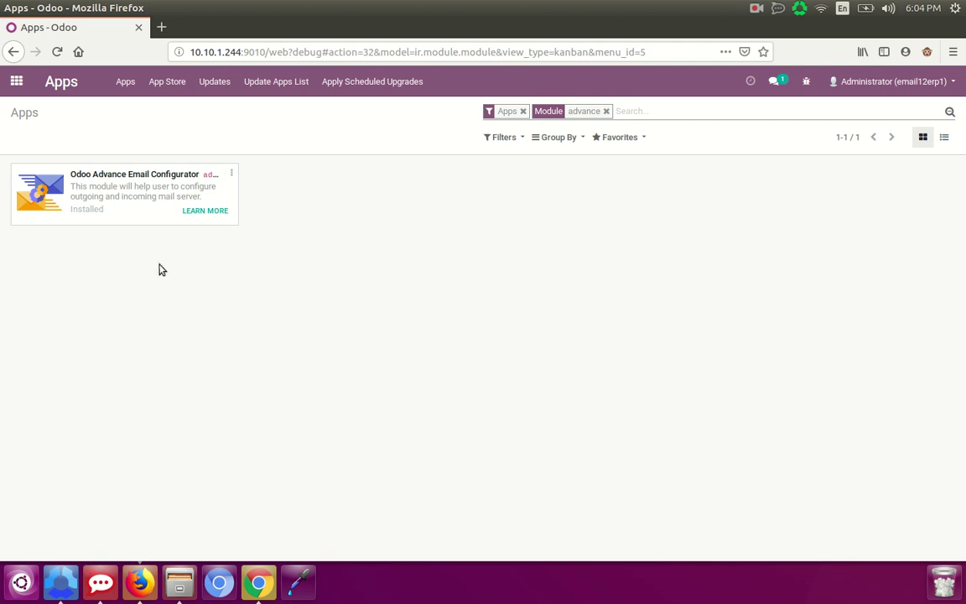
- Show the Settings Users list of two internal users, discarding a started new user
click(16, 82)
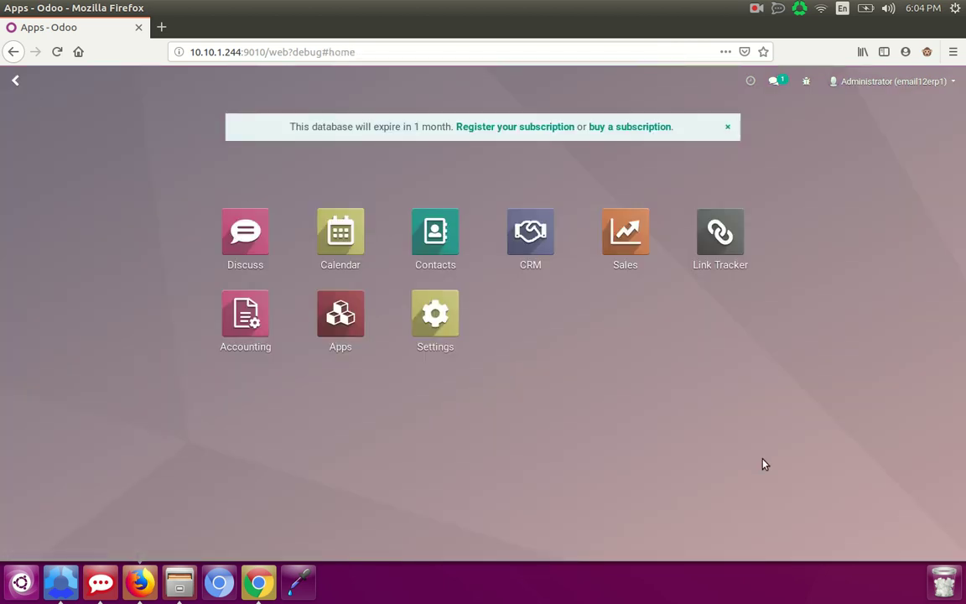
click(474, 354)
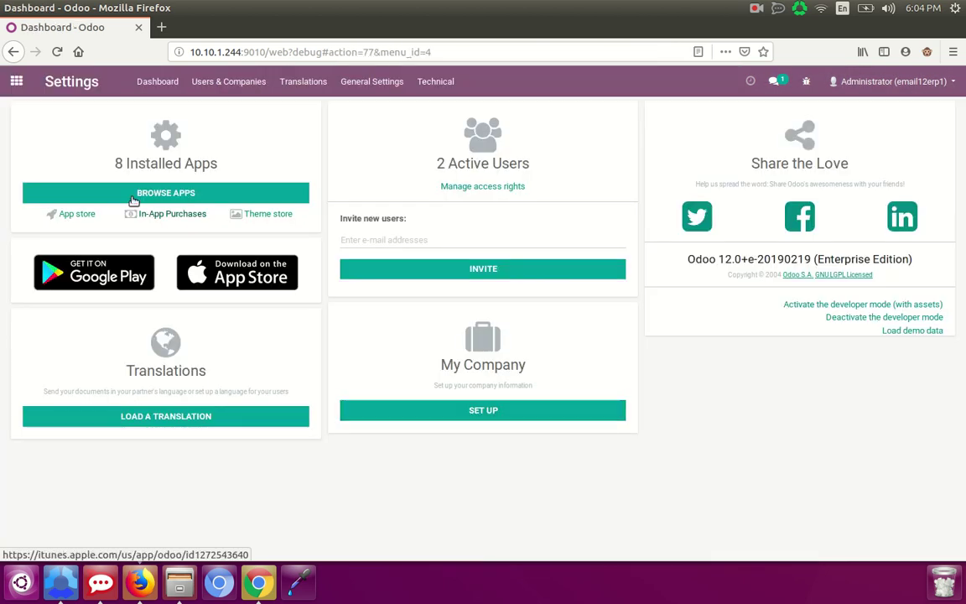
click(217, 89)
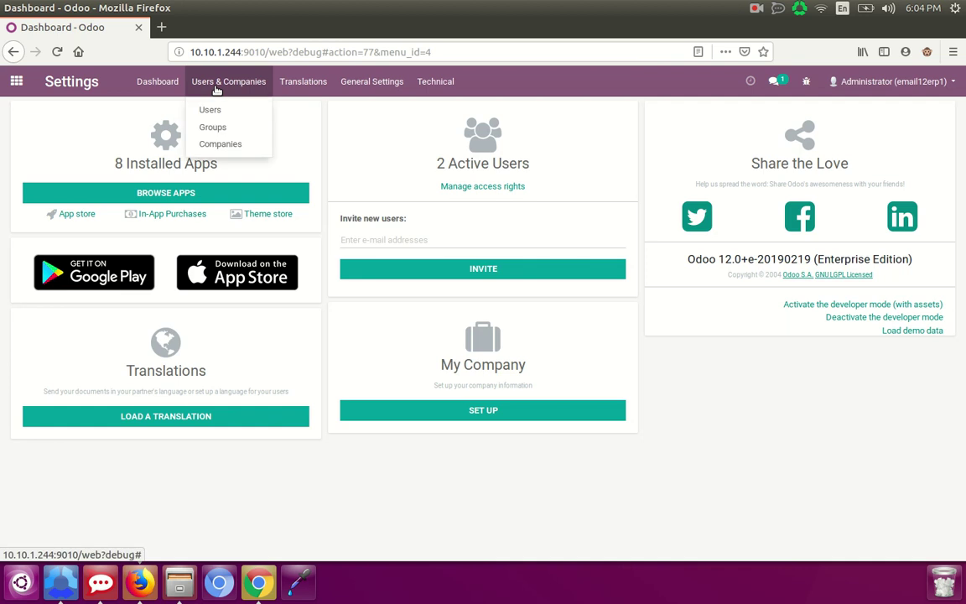
click(210, 109)
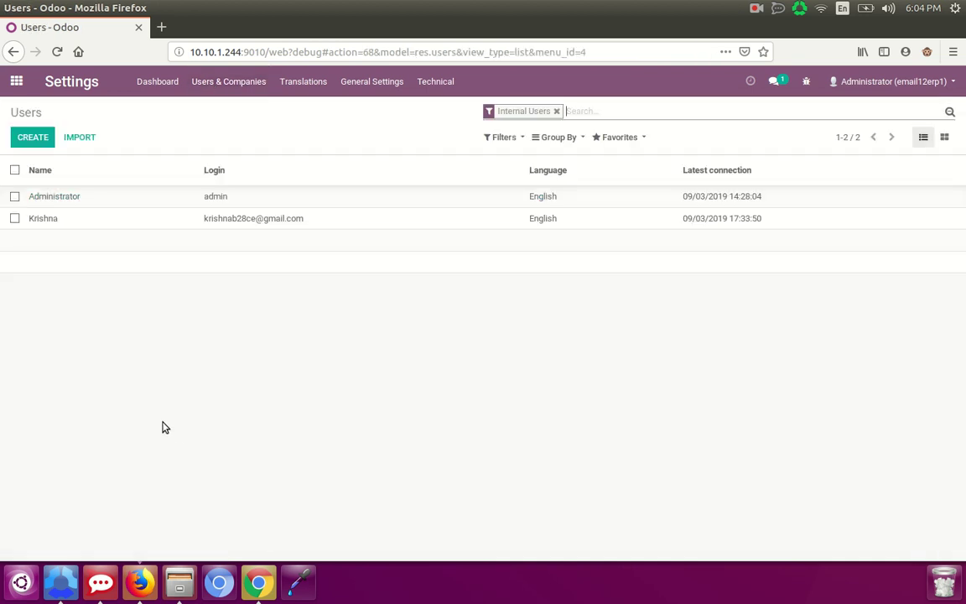
click(33, 139)
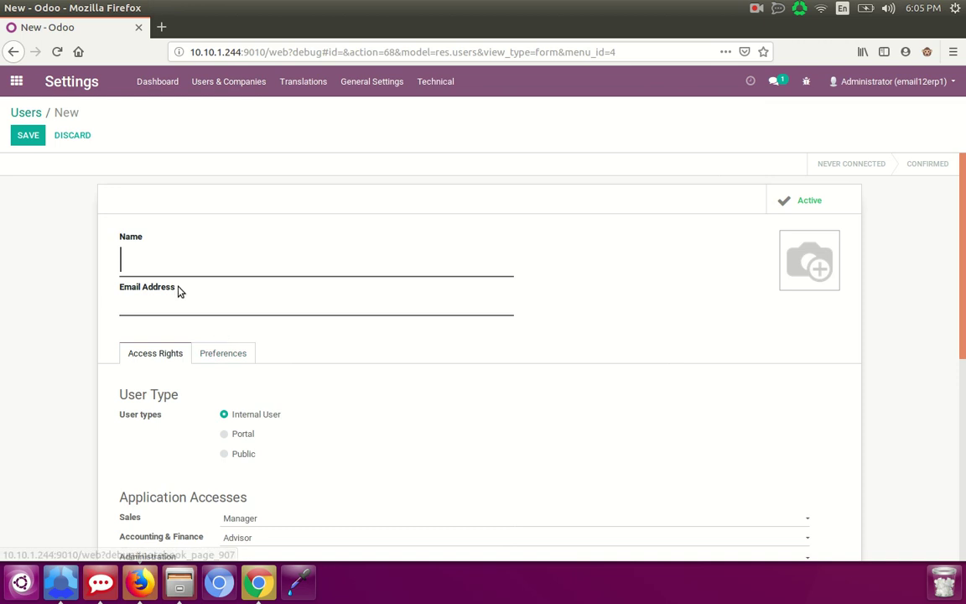
click(134, 259)
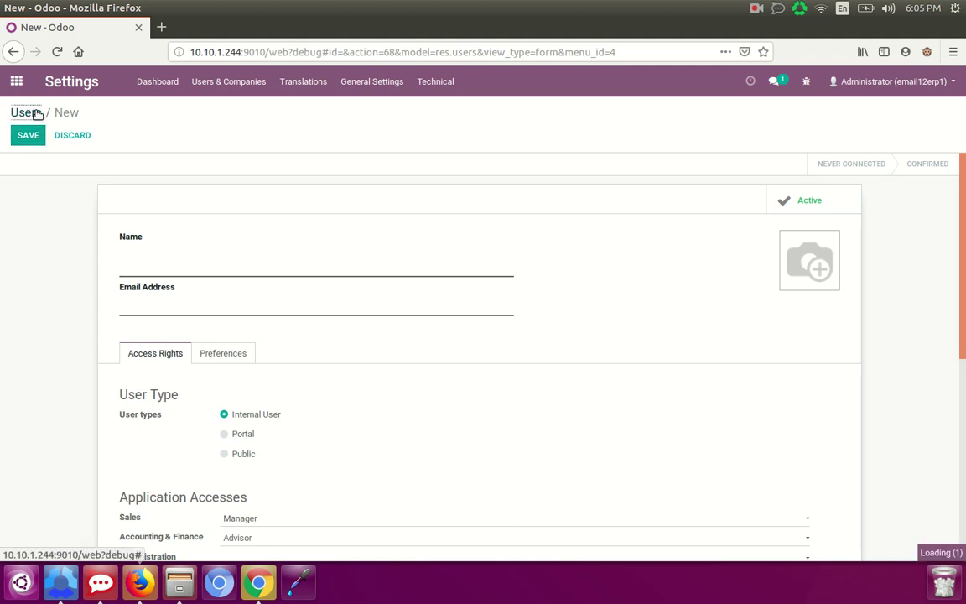
click(35, 113)
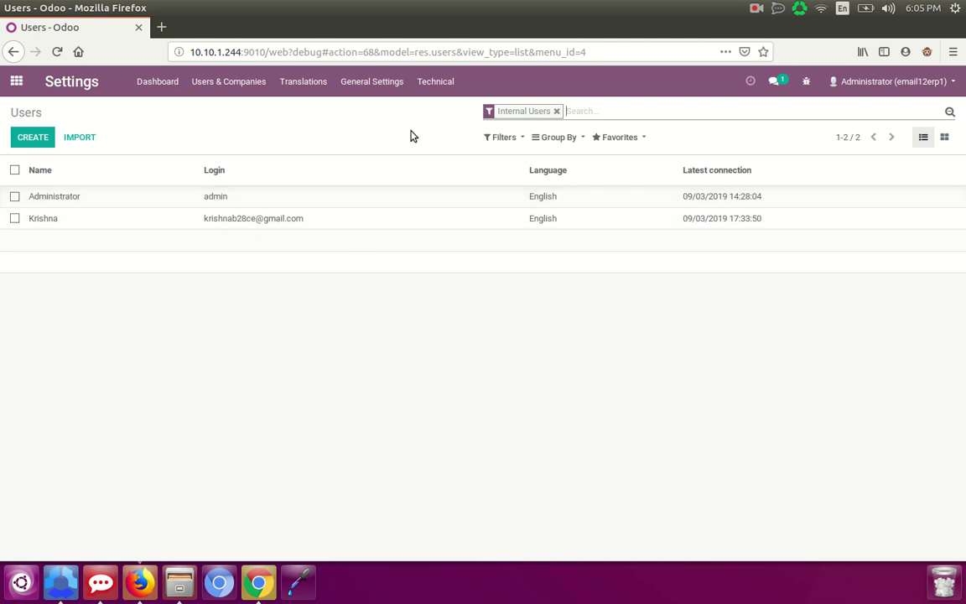
click(431, 82)
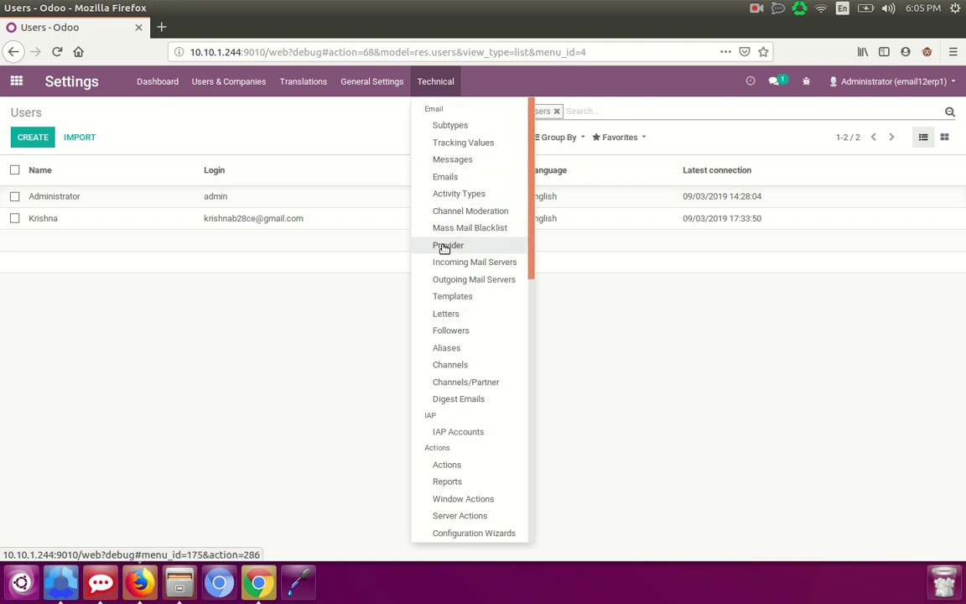
- Create mail provider 'Silent' with SMTP server mail.silentinfotech.com using SSL/TLS
click(443, 248)
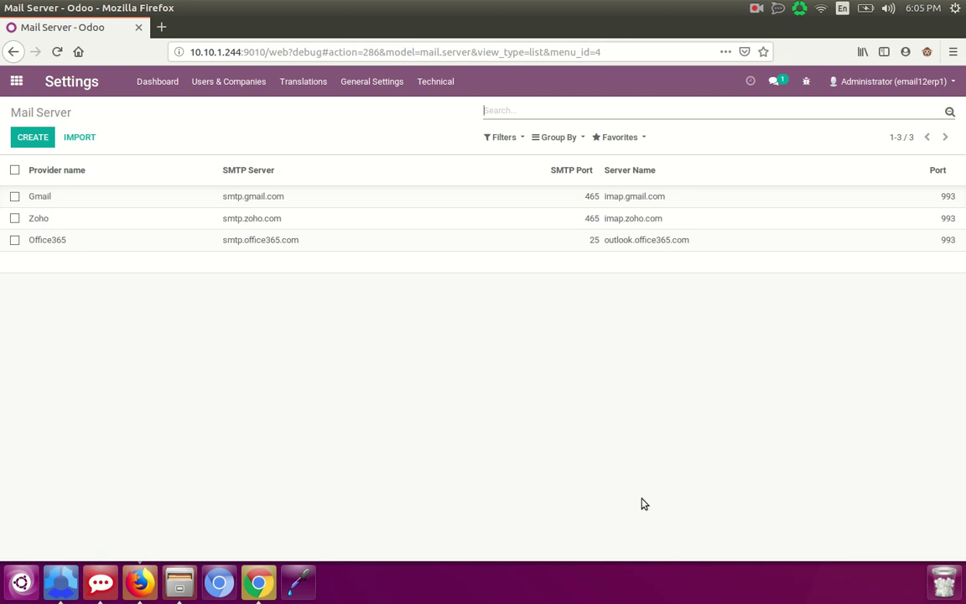
click(46, 142)
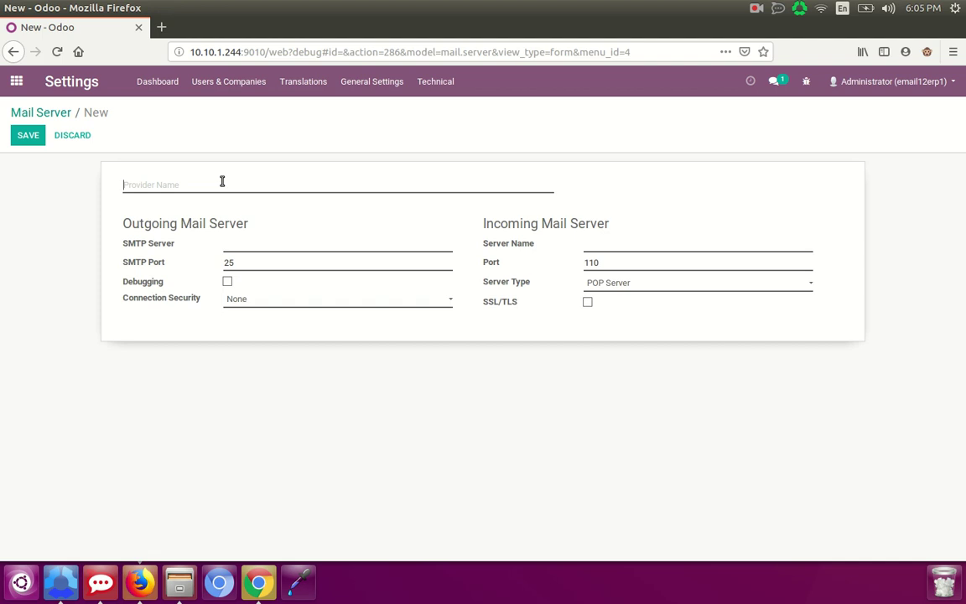
text(S)
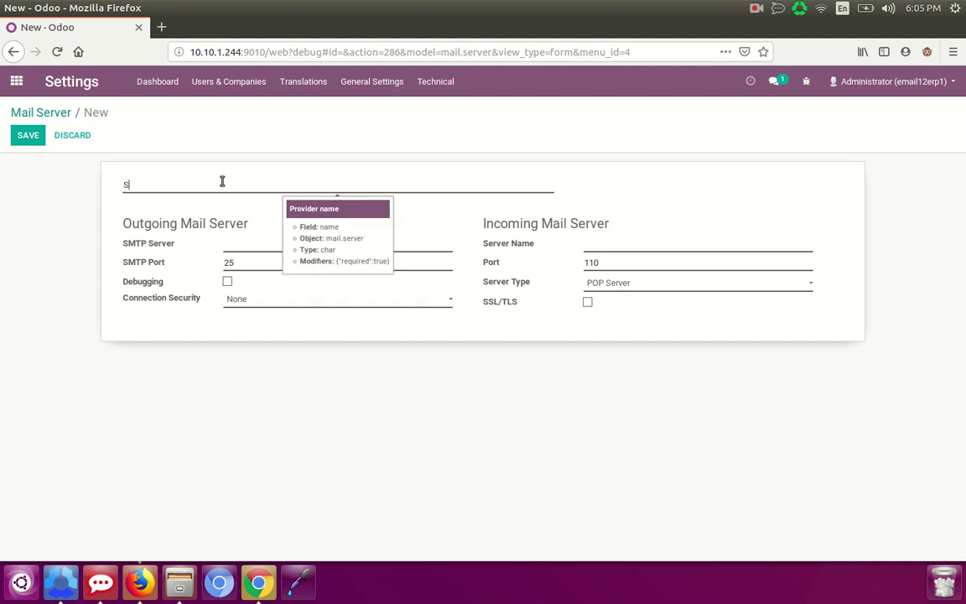
text(ilent)
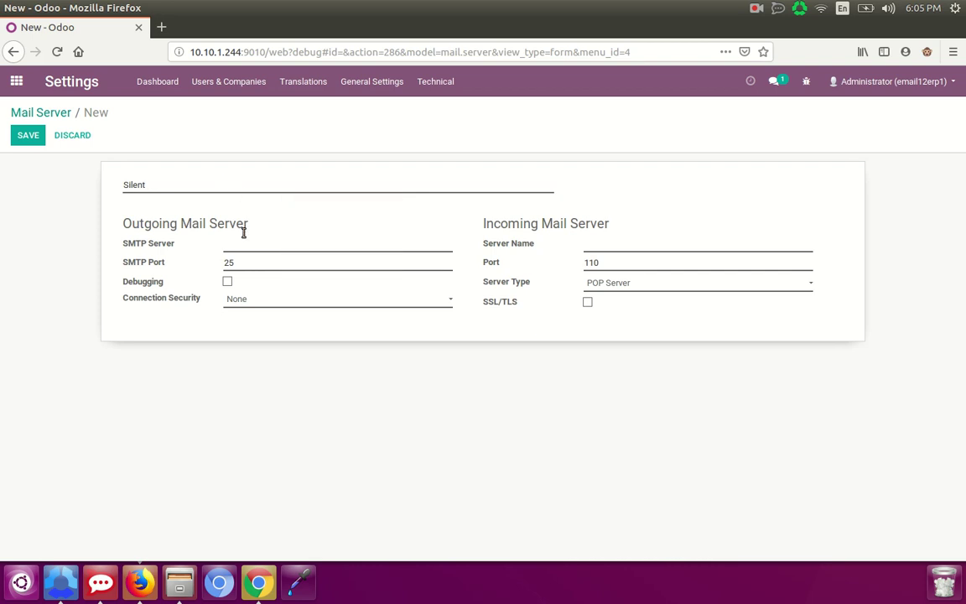
click(271, 242)
text(mail.silentinfotech.com)
click(249, 300)
click(280, 344)
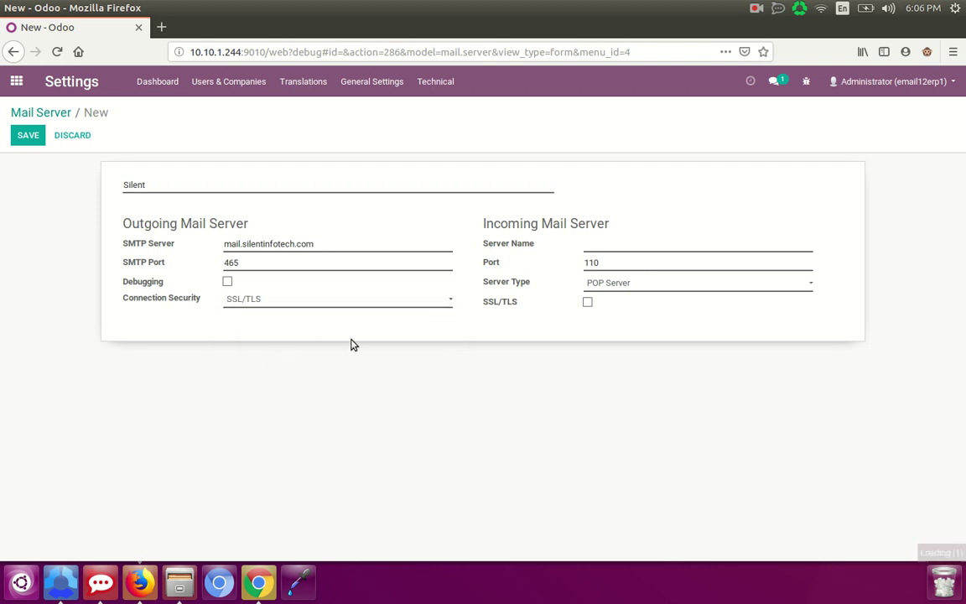
- Set IMAP incoming server mailo.silentinfotech.com with SSL/TLS and save the Silent provider
click(601, 243)
text(ma)
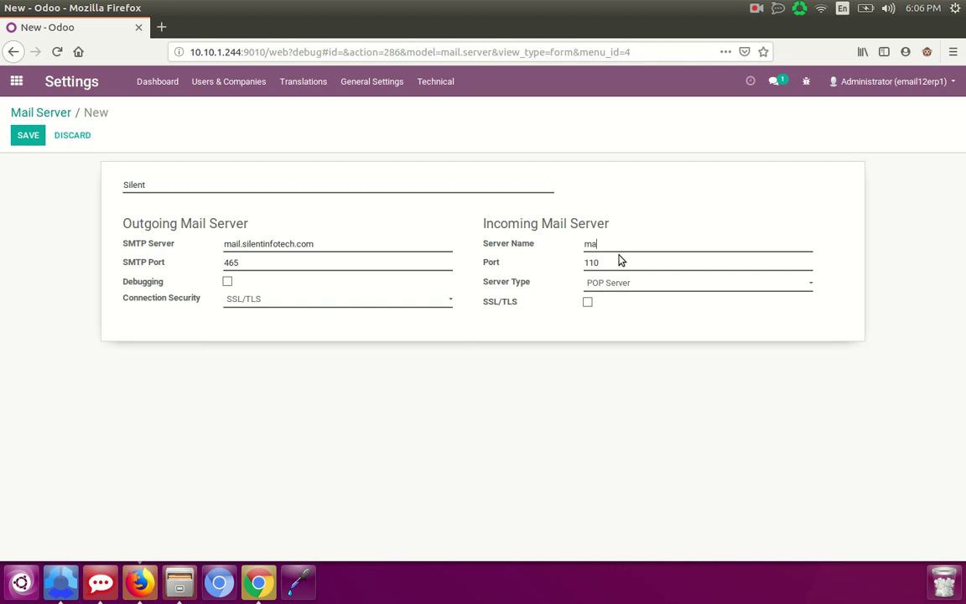
text(ilo.silentinfotech.com)
click(678, 285)
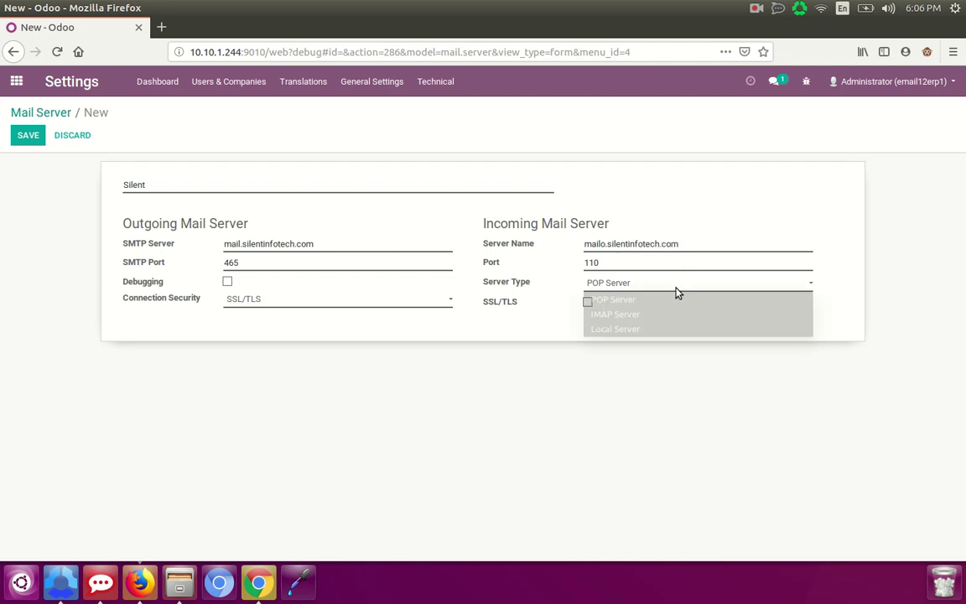
click(642, 316)
click(587, 302)
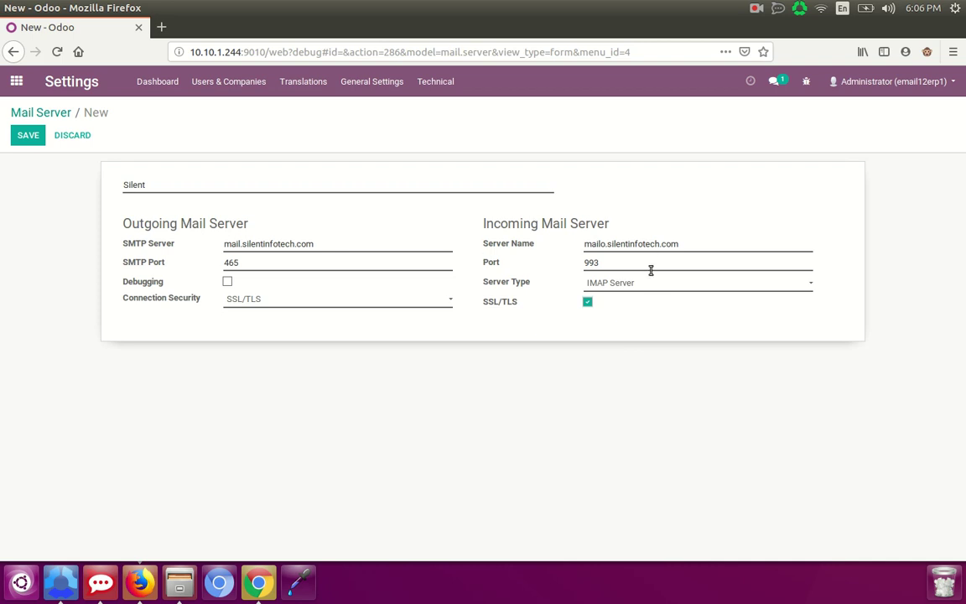
click(30, 135)
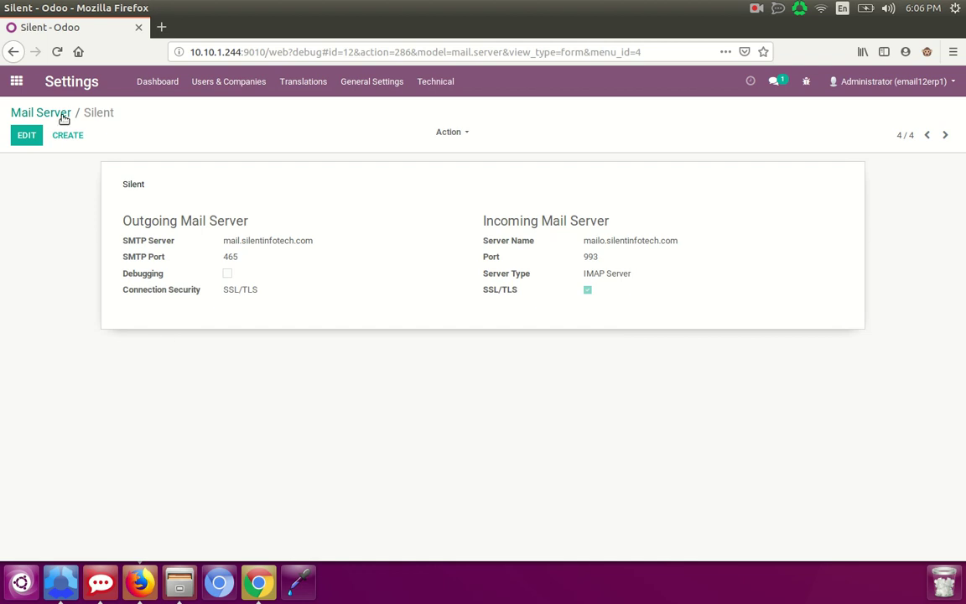
click(50, 117)
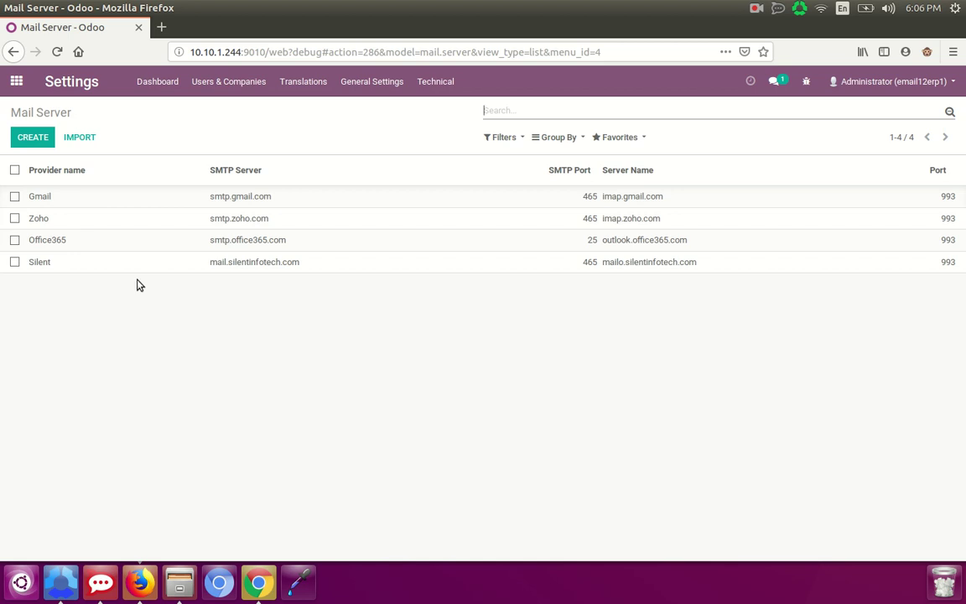
- Switch to the Chrome incognito window showing the Odoo login page
click(258, 582)
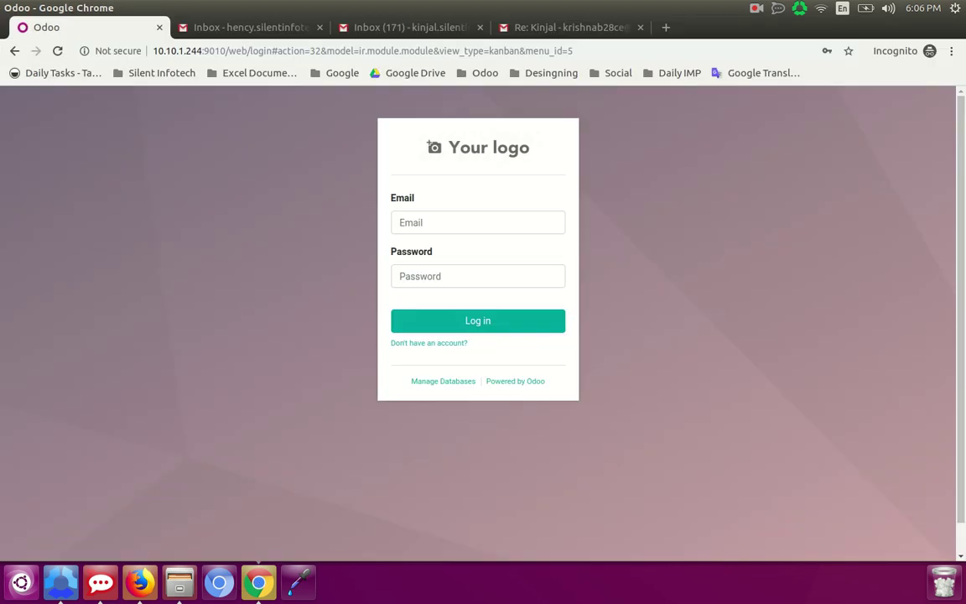
- Log in to Odoo with the second user's email address and password
click(415, 222)
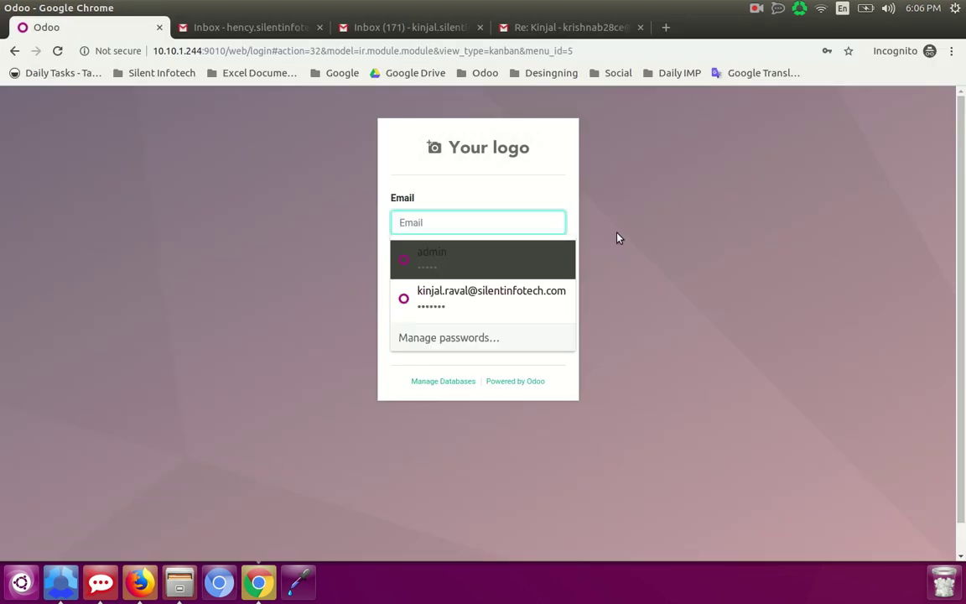
text(K)
key(BackSpace)
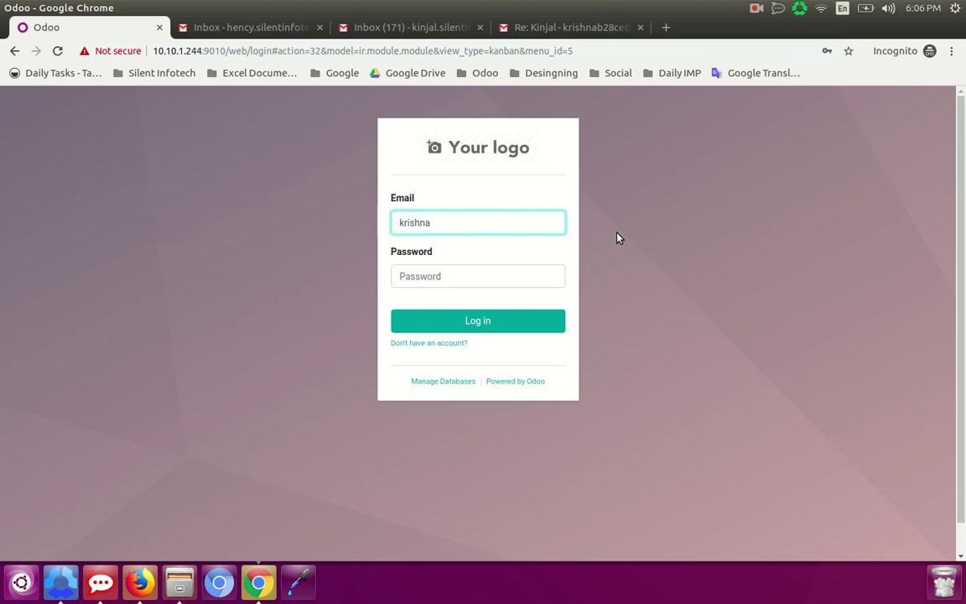
click(450, 276)
text(admin)
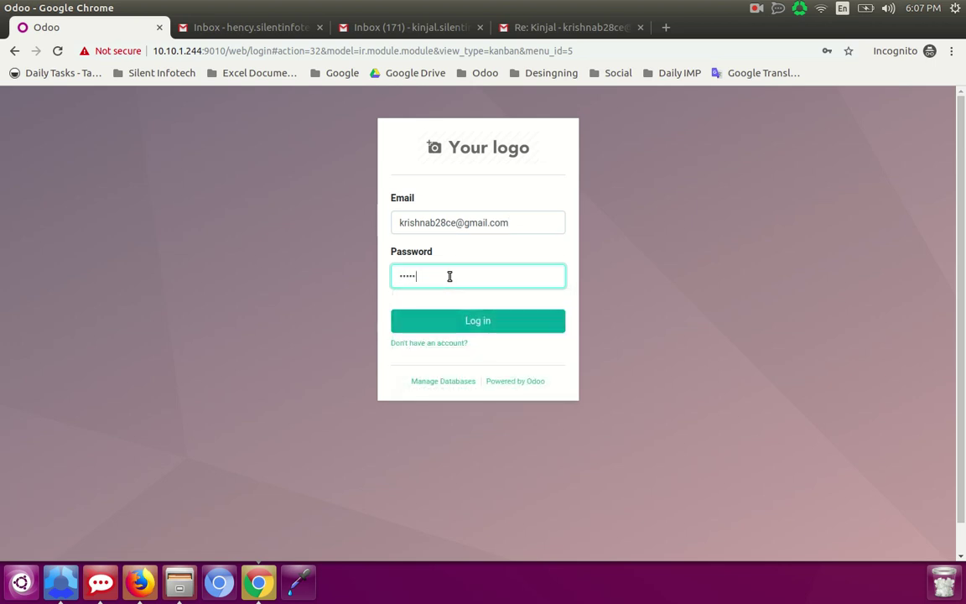
click(445, 330)
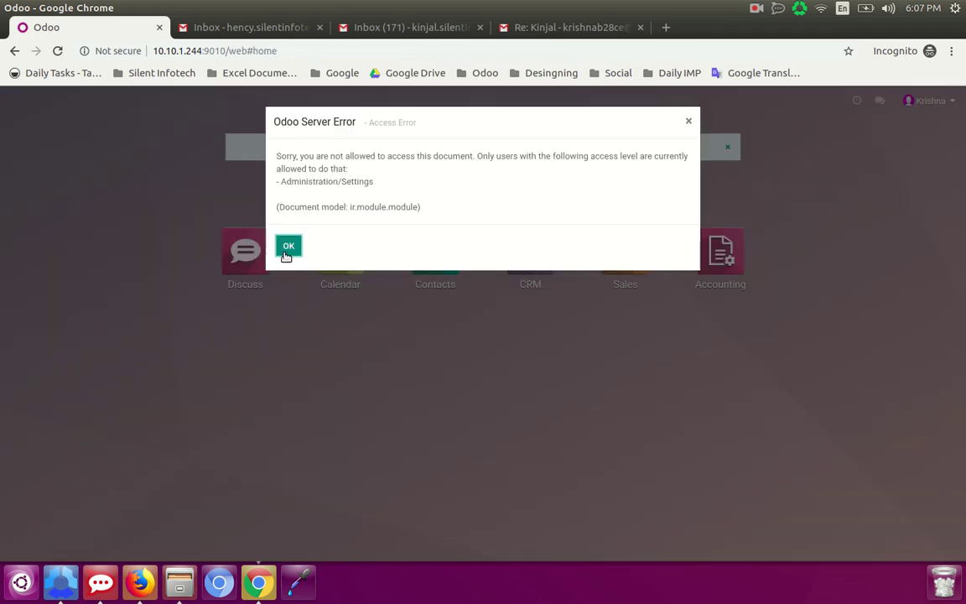
- Dismiss the access error and confirm the Gmail provider's test email succeeds in Preferences
click(688, 121)
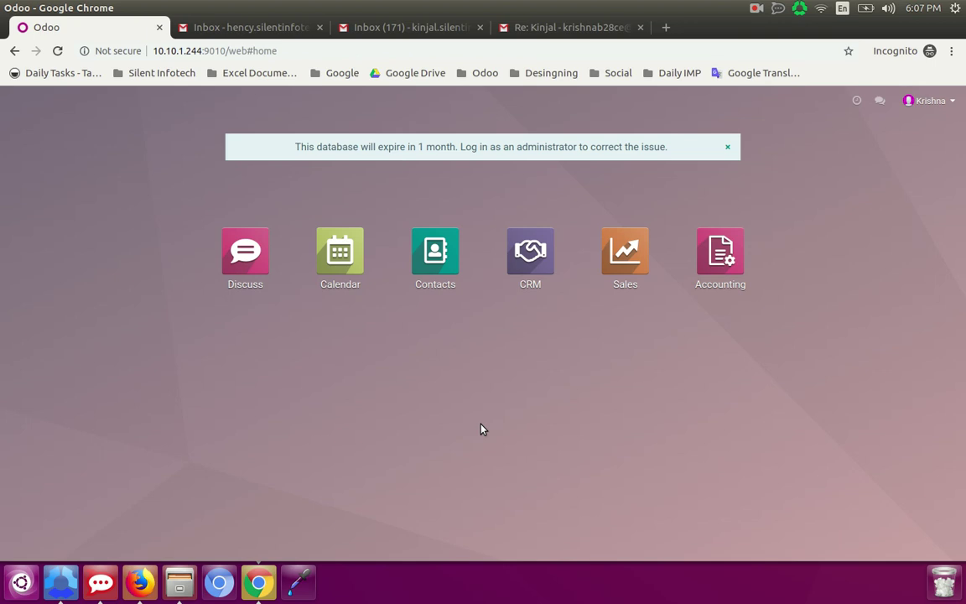
click(929, 101)
click(932, 159)
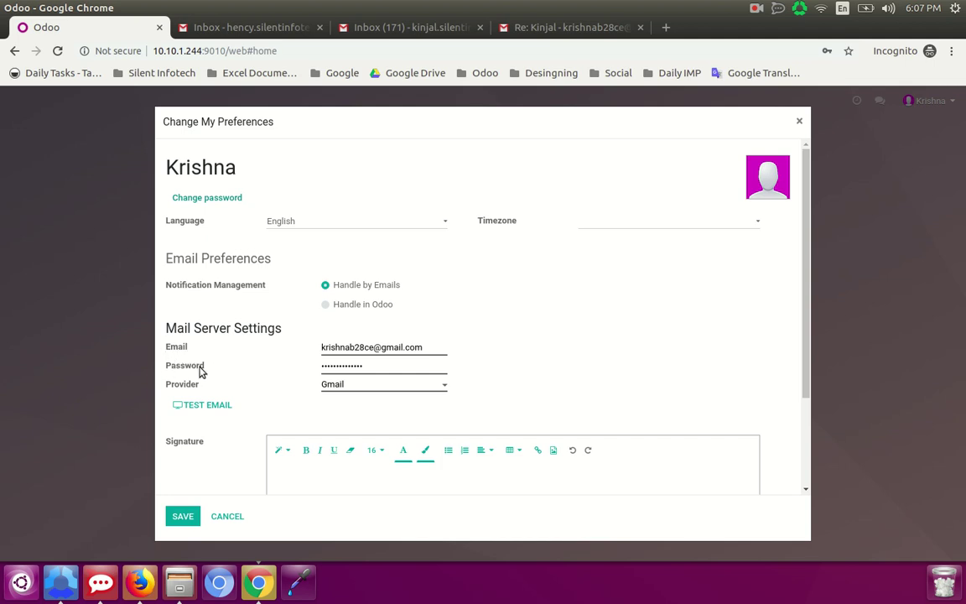
click(440, 388)
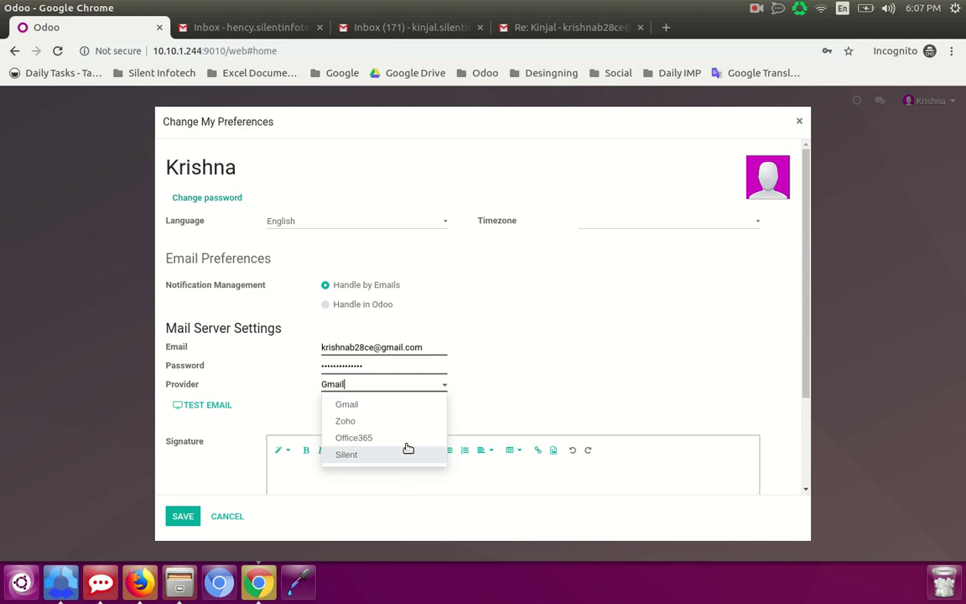
click(399, 410)
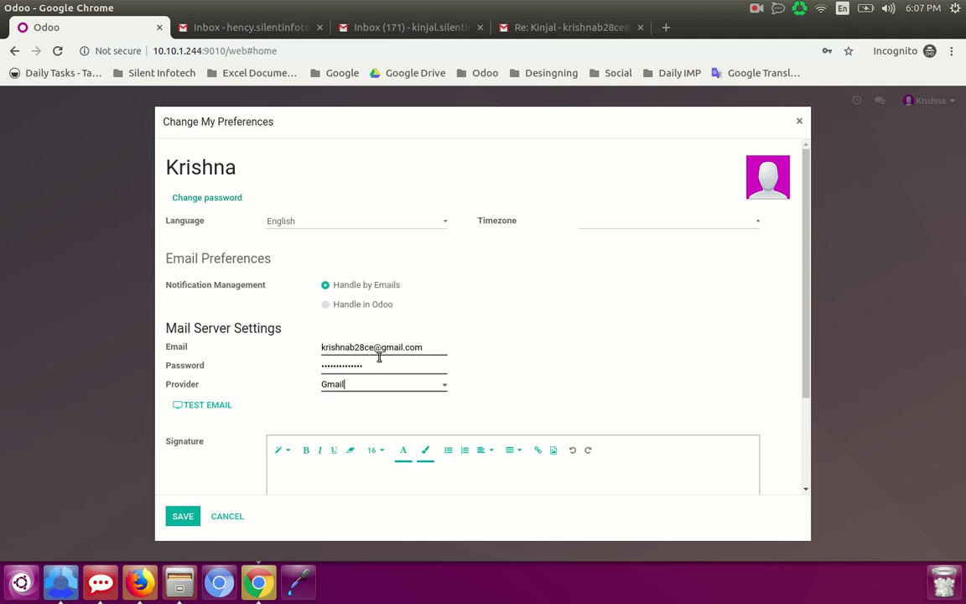
click(193, 413)
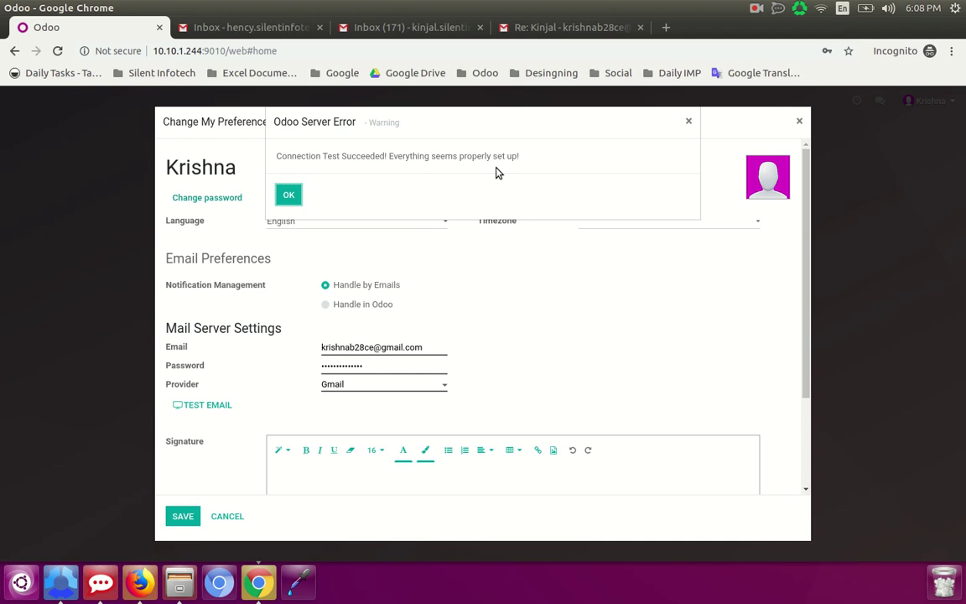
click(689, 122)
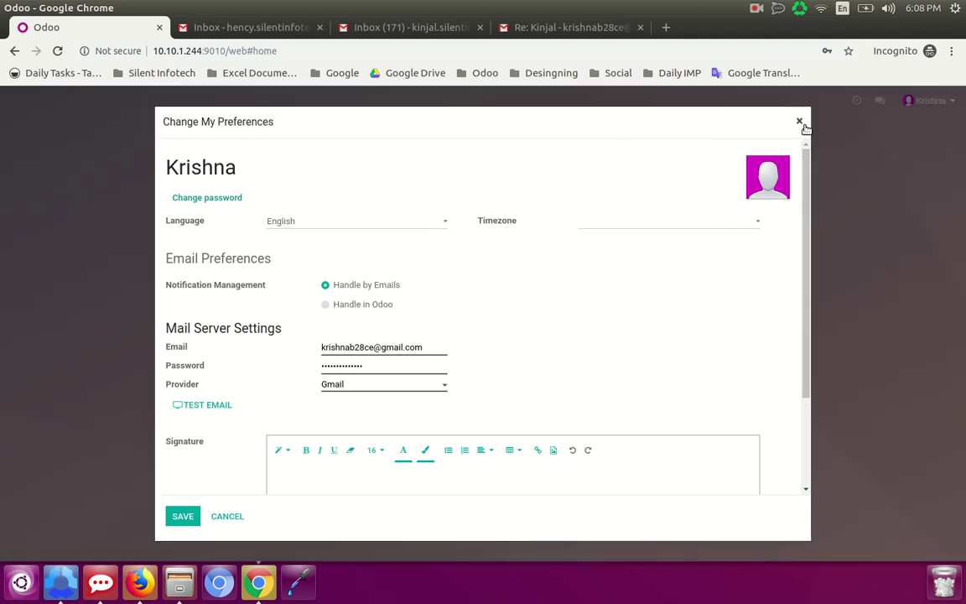
key(Escape)
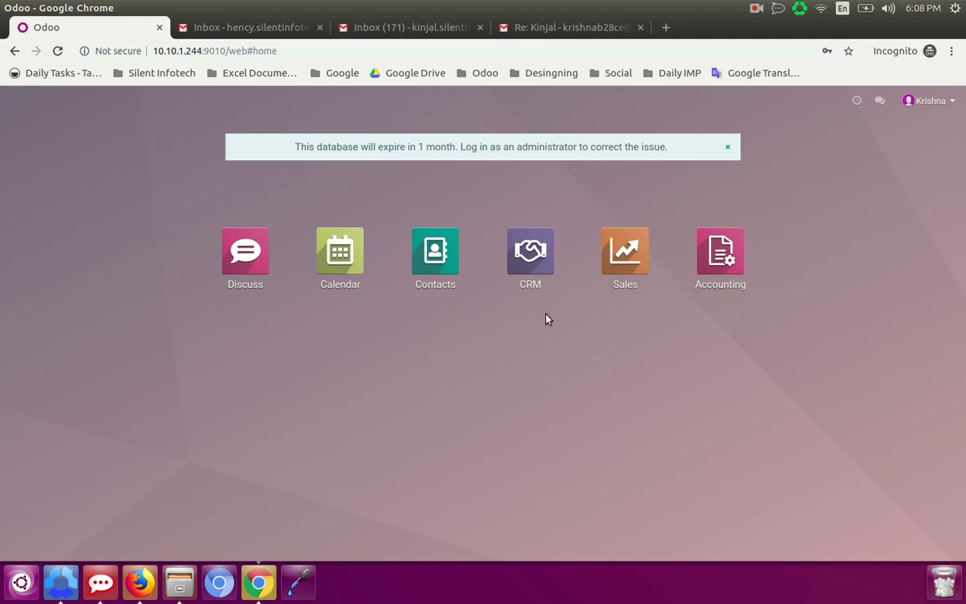
- Clear the My Pipeline filter in CRM and open the Hency lead
click(530, 270)
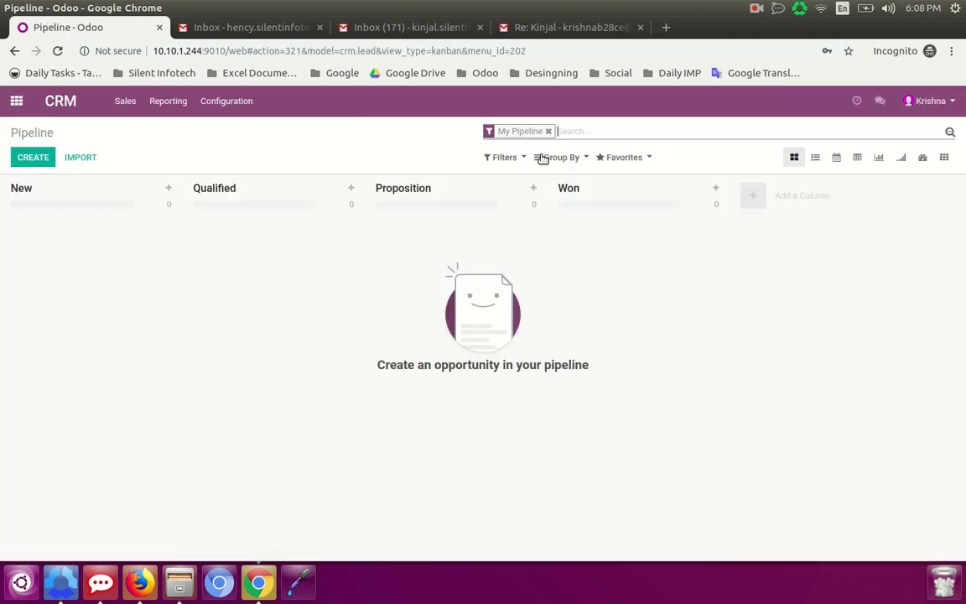
click(548, 132)
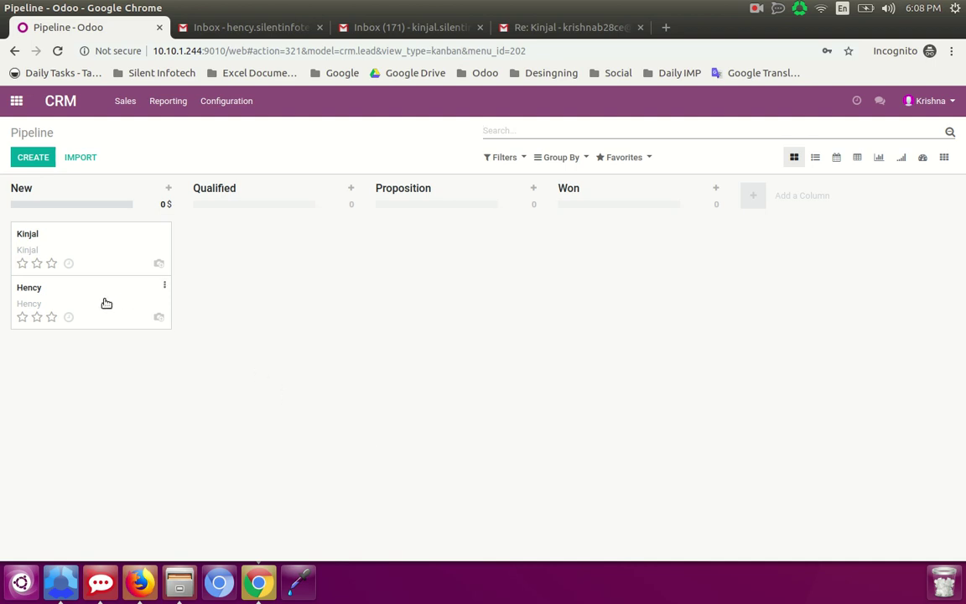
click(71, 306)
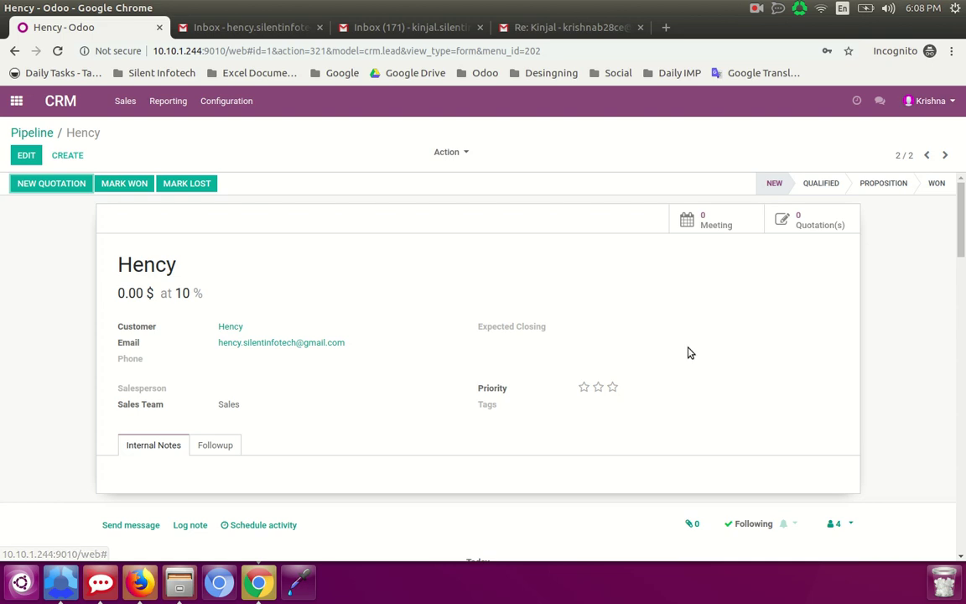
- Send the message 'Hello.' to the lead's followers from its chatter
scroll(563, 445, down, 1)
scroll(563, 445, down, 1)
scroll(560, 444, down, 1)
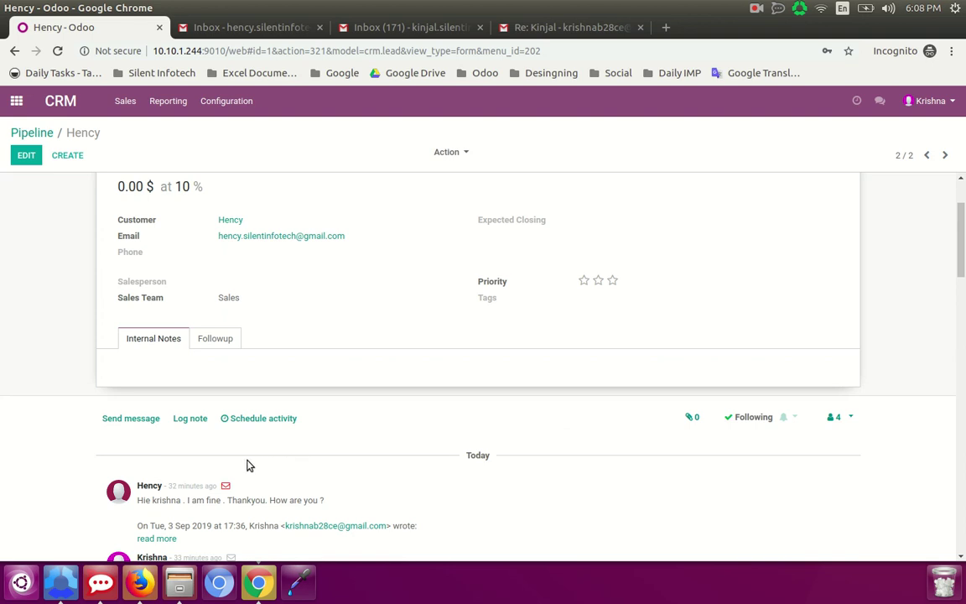
click(131, 418)
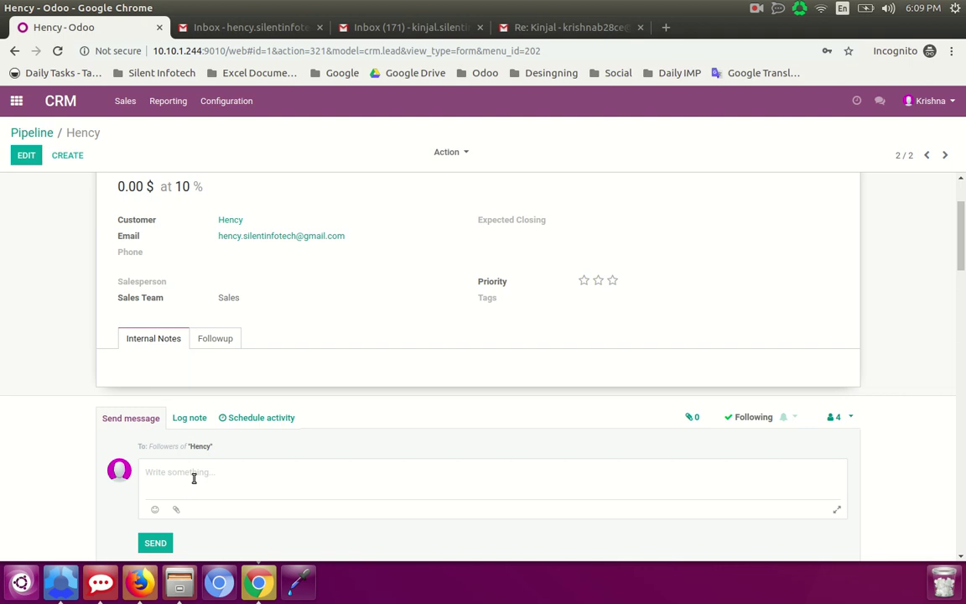
text(Hello.)
scroll(149, 484, down, 2)
click(156, 474)
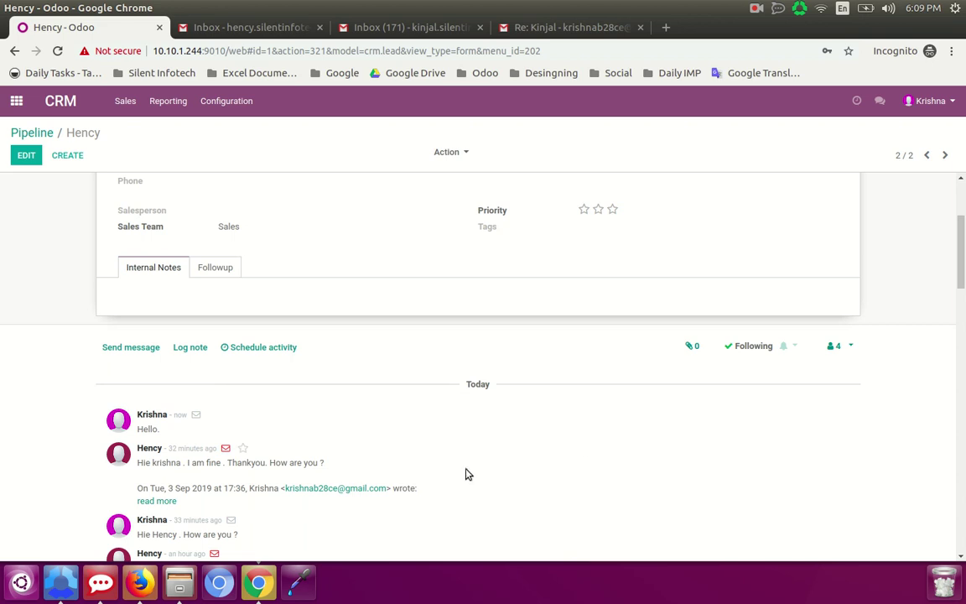
scroll(351, 468, up, 3)
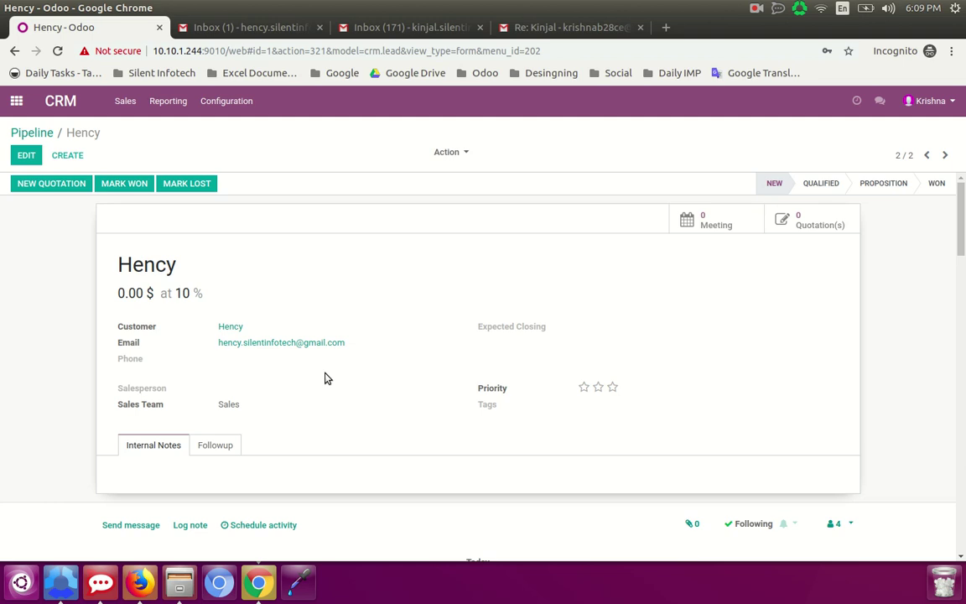
- Reply 'Hello.' to the Re: Hency thread in Gmail, then return to Odoo
click(238, 28)
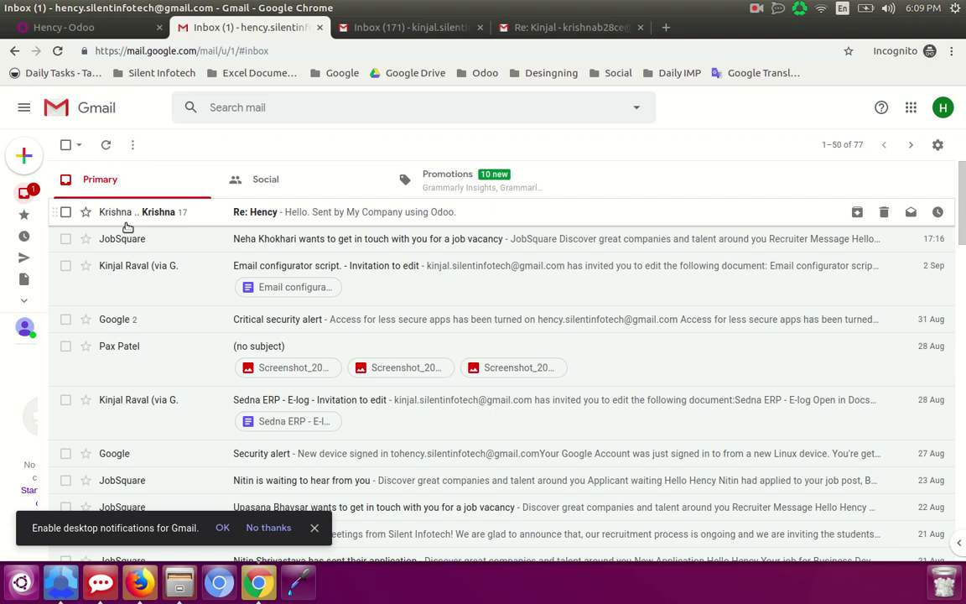
click(124, 219)
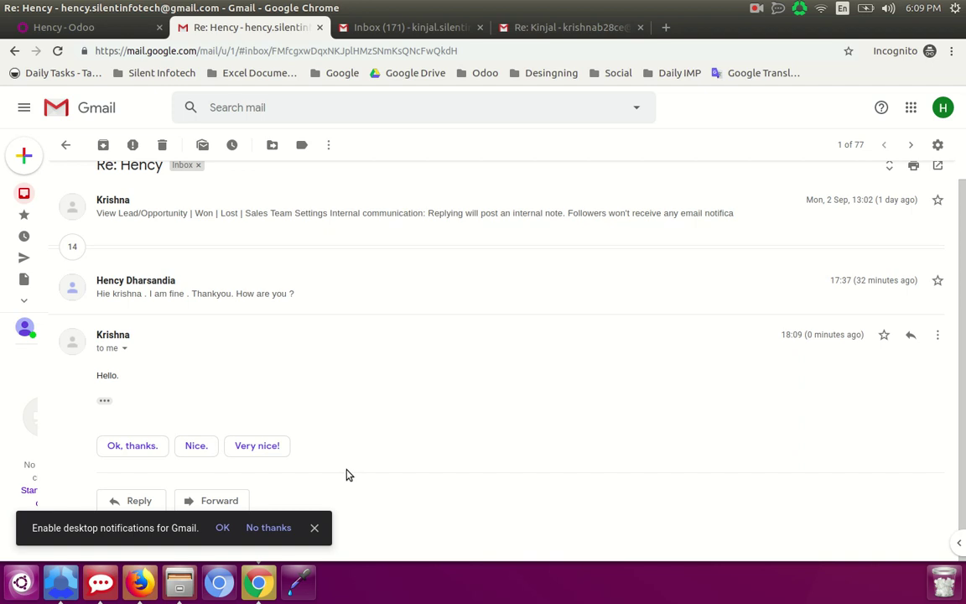
click(116, 501)
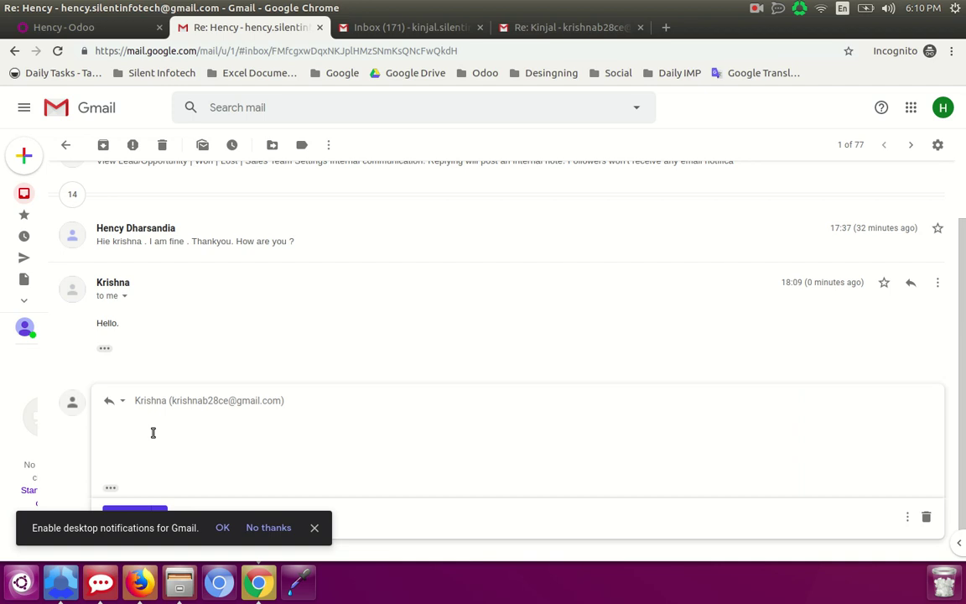
text(el)
scroll(238, 453, down, 1)
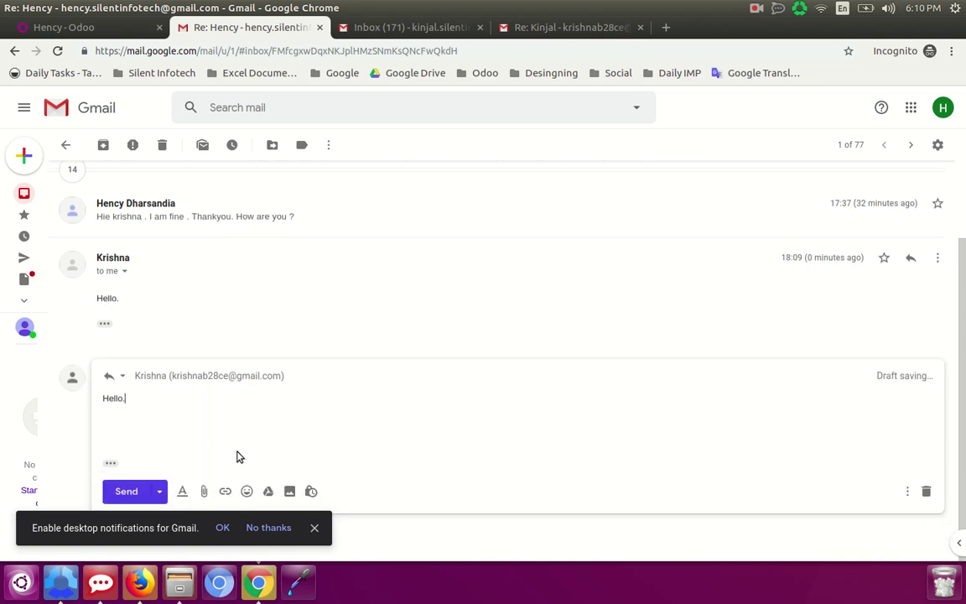
click(119, 496)
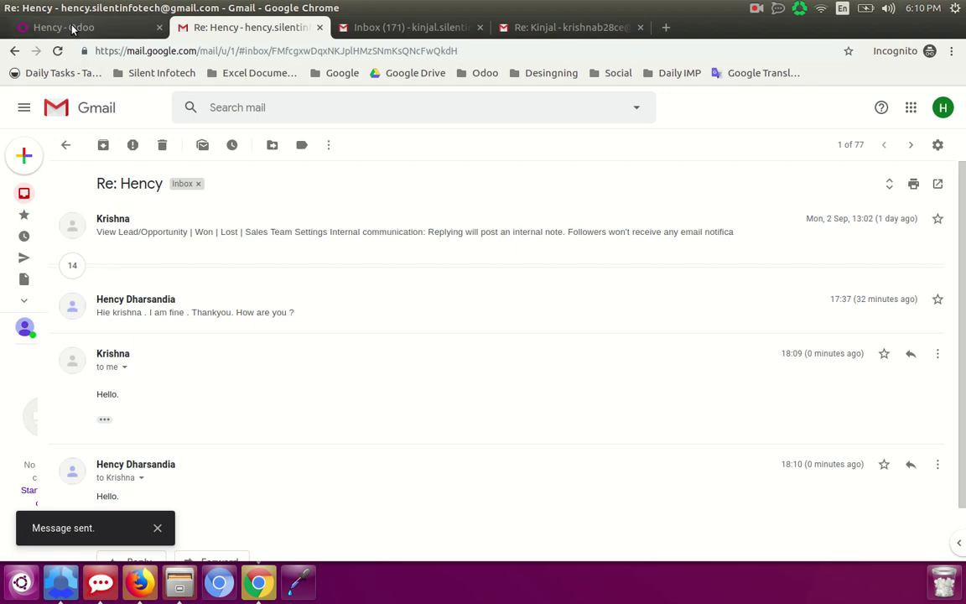
click(73, 28)
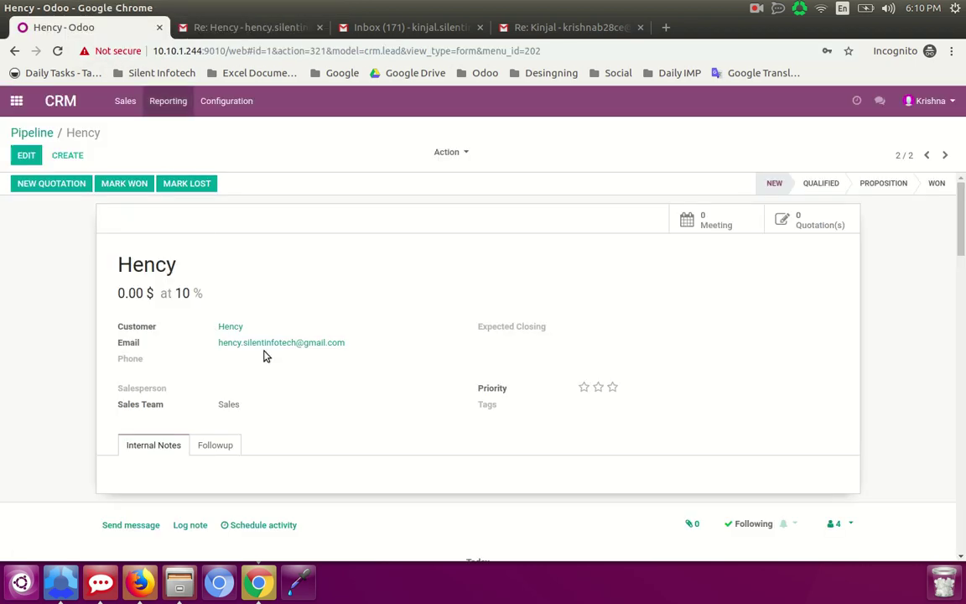
- Reopen the second lead and reload it to look for the Gmail reply in chatter
click(52, 133)
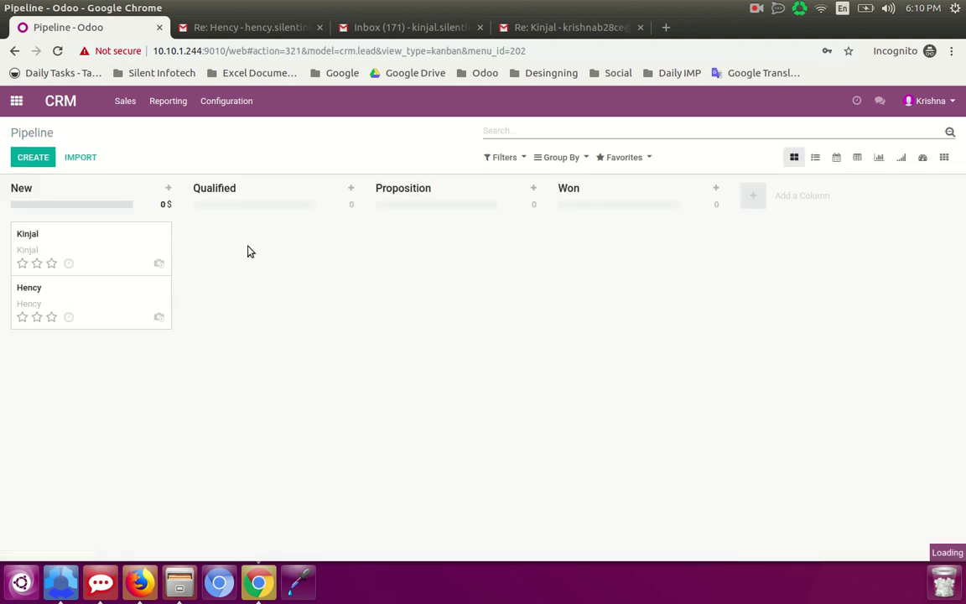
click(92, 298)
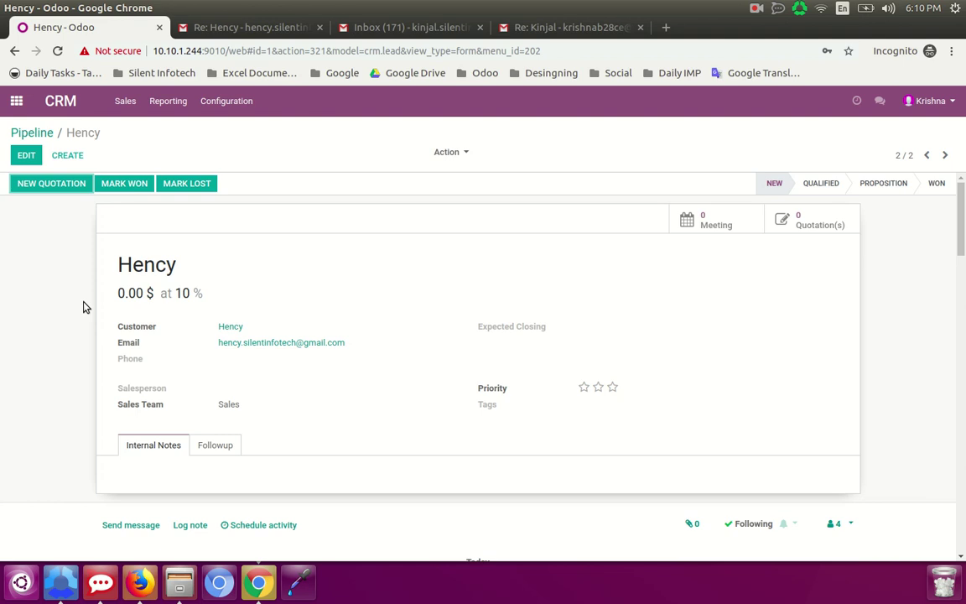
click(57, 50)
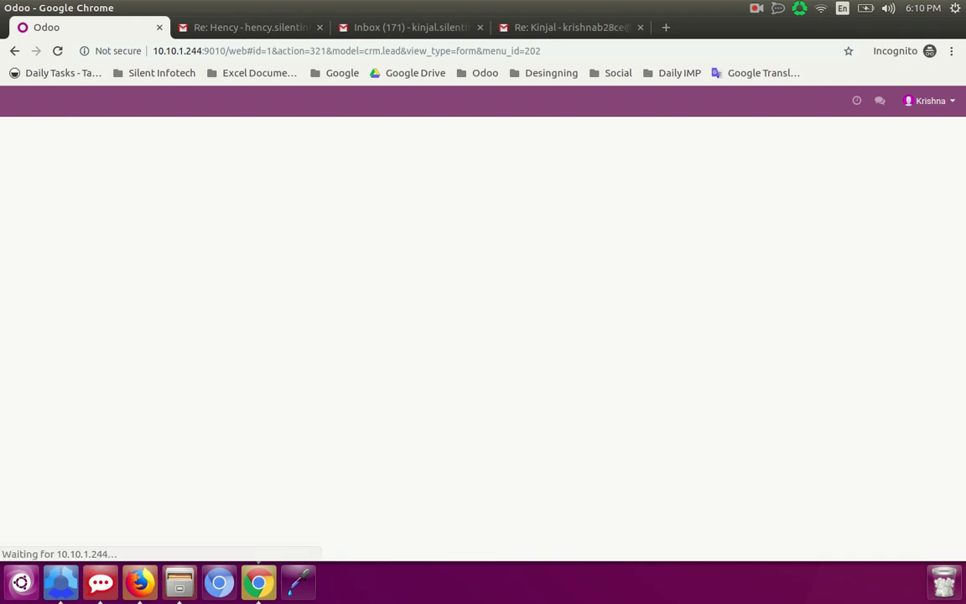
scroll(225, 495, down, 2)
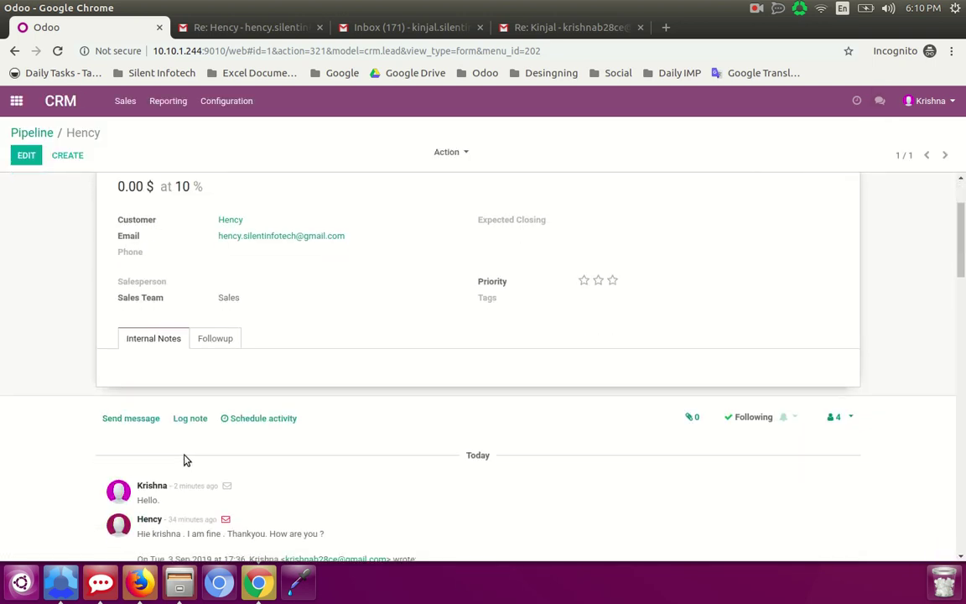
click(58, 51)
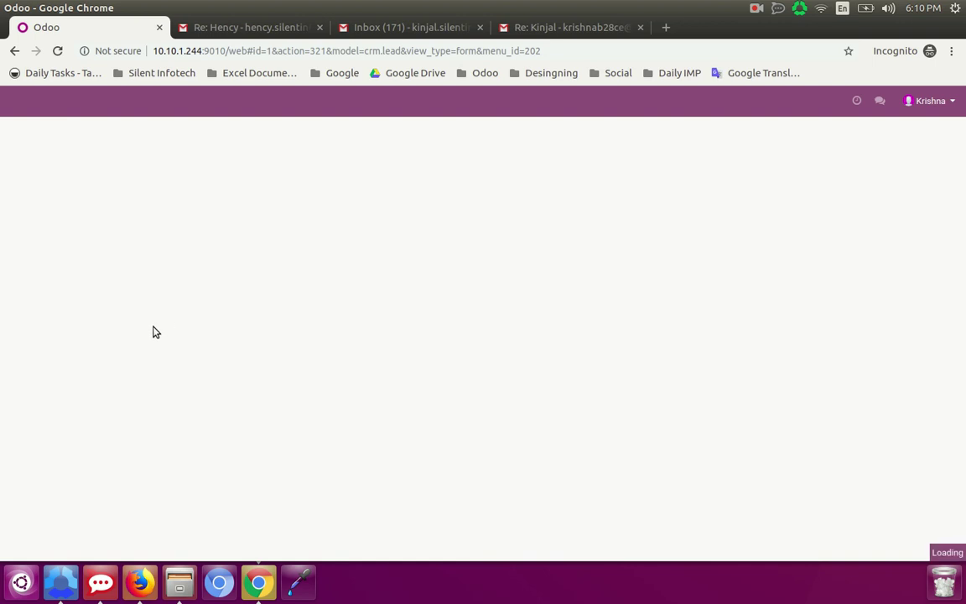
scroll(161, 344, down, 1)
scroll(159, 341, down, 2)
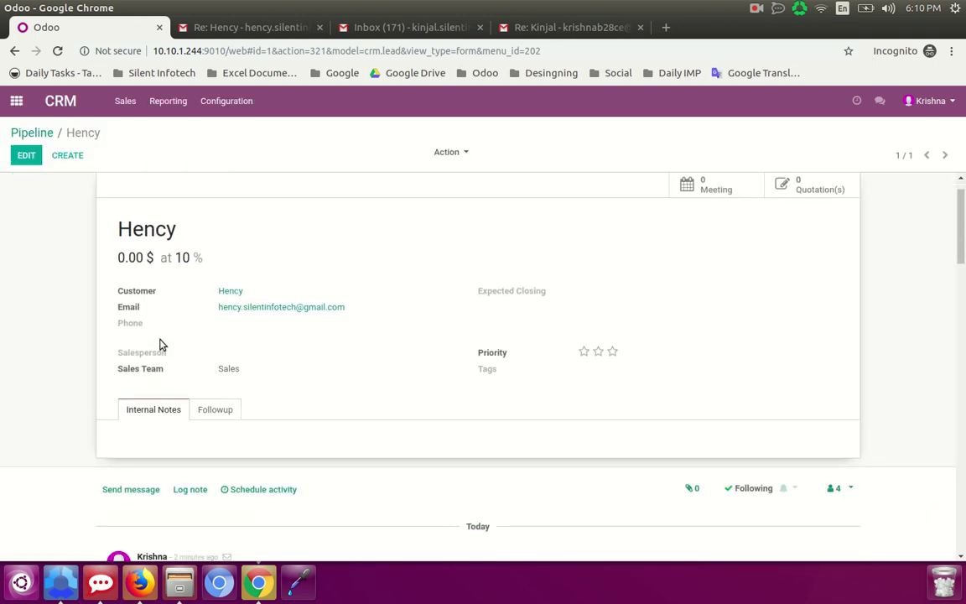
- Show all leads, reopen the second lead, reload and review its chatter messages
click(25, 133)
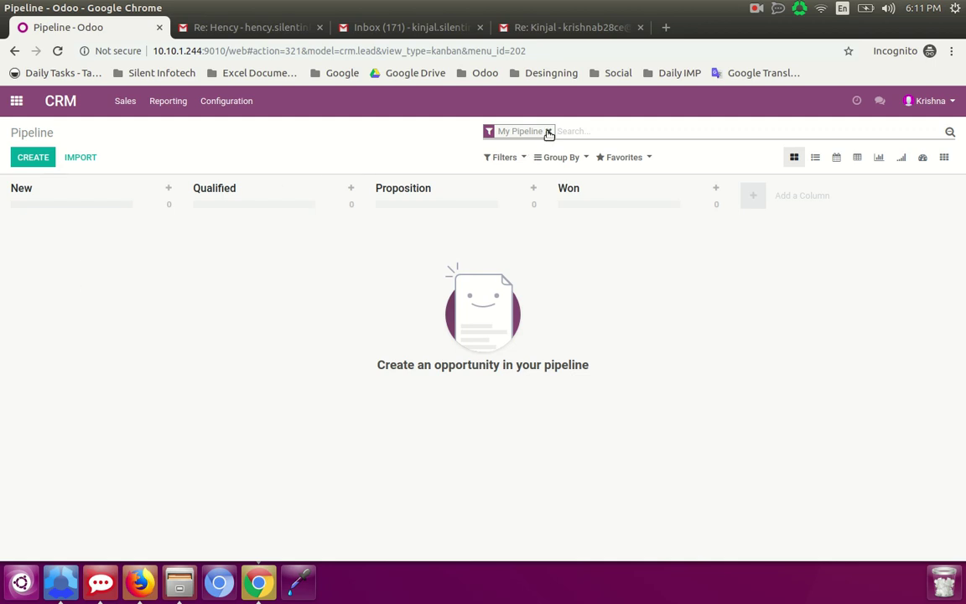
click(548, 131)
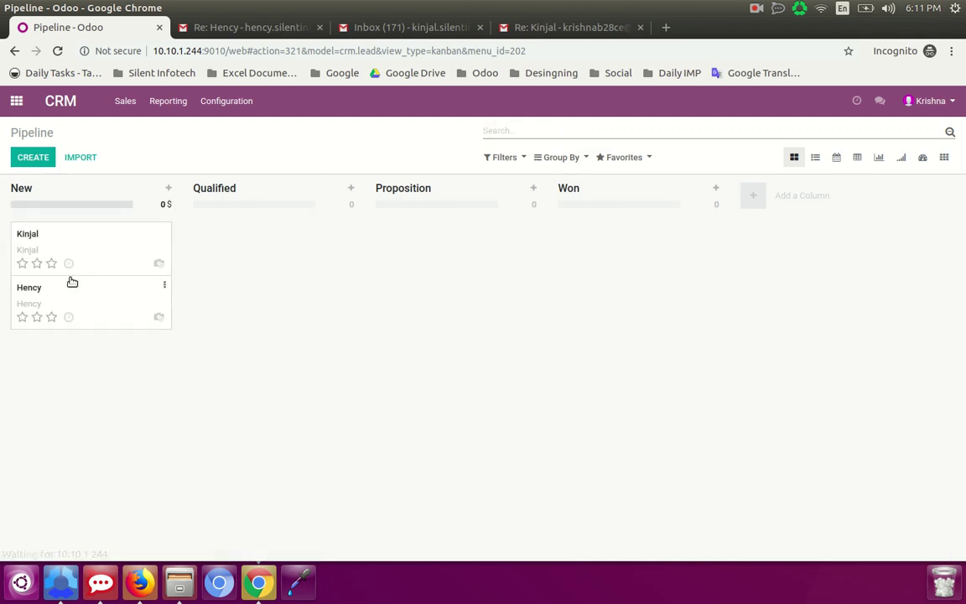
click(77, 299)
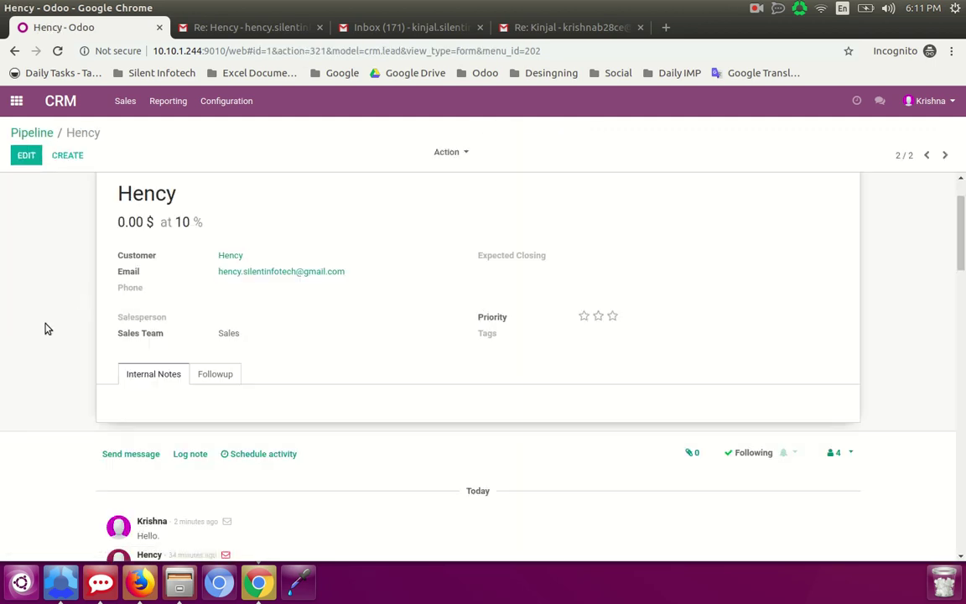
click(57, 51)
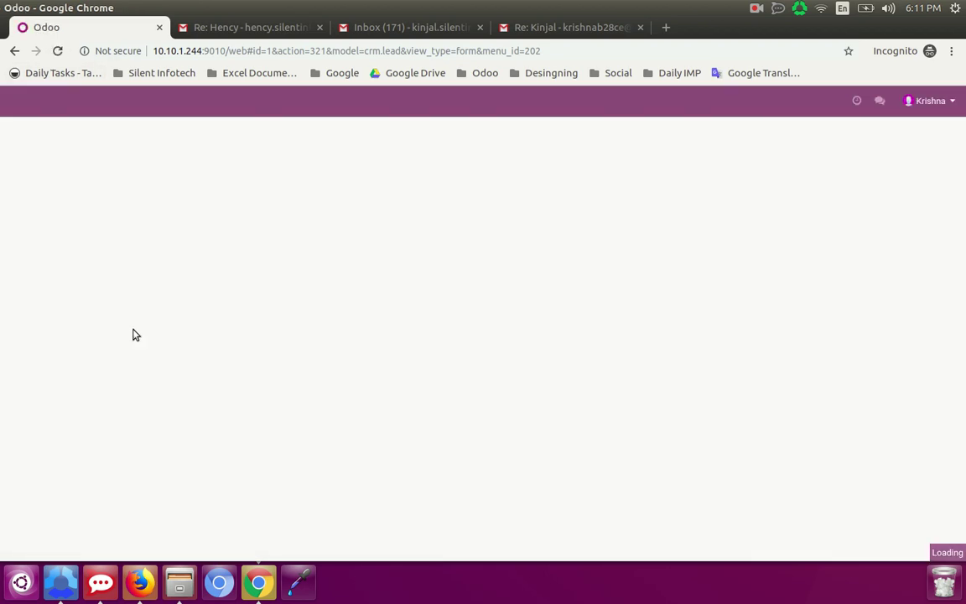
scroll(140, 350, down, 4)
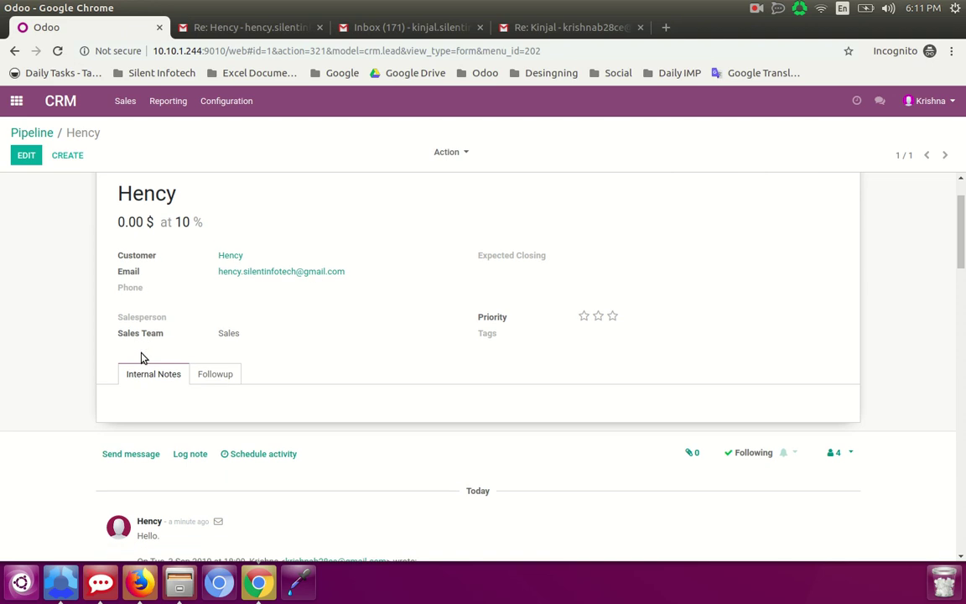
scroll(143, 358, down, 1)
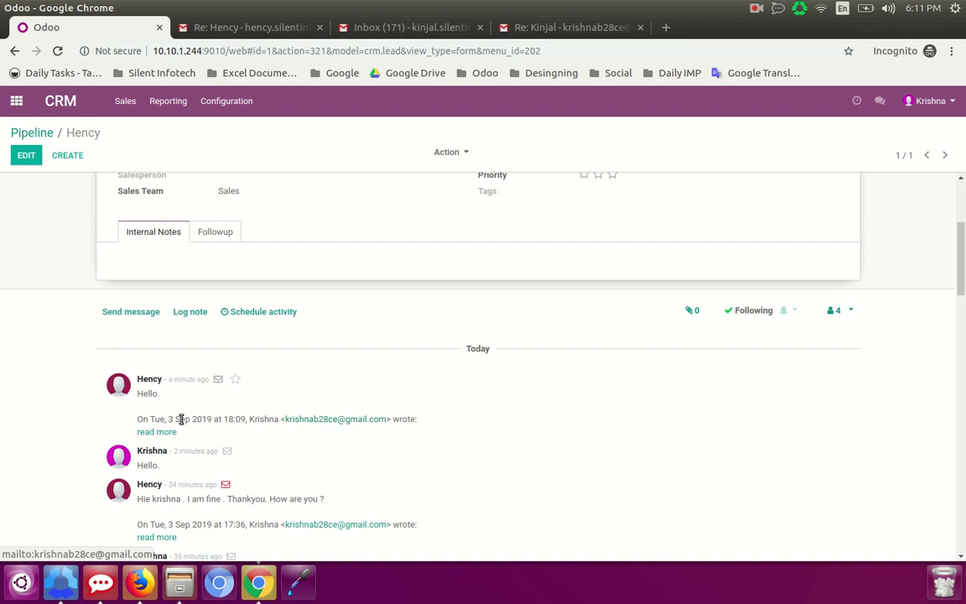
scroll(207, 421, up, 1)
scroll(206, 421, up, 1)
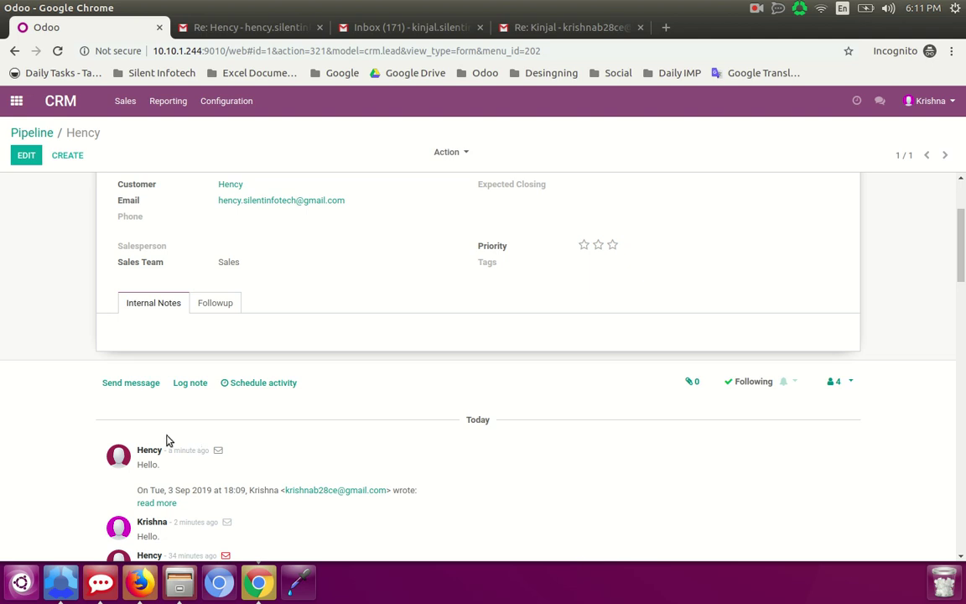
click(32, 134)
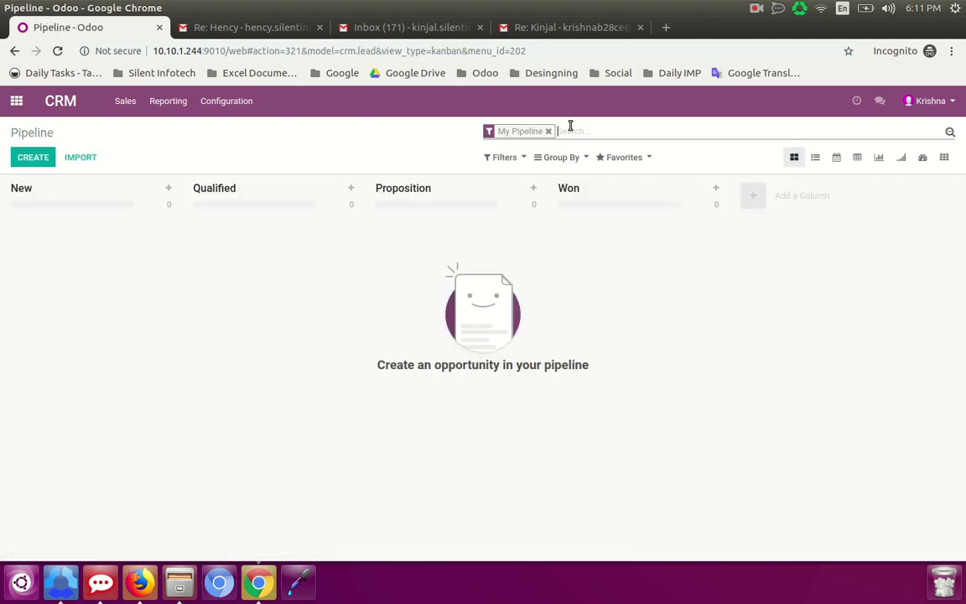
- Send 'Hello.' from the other lead's chatter, then check the Gmail inbox
click(548, 130)
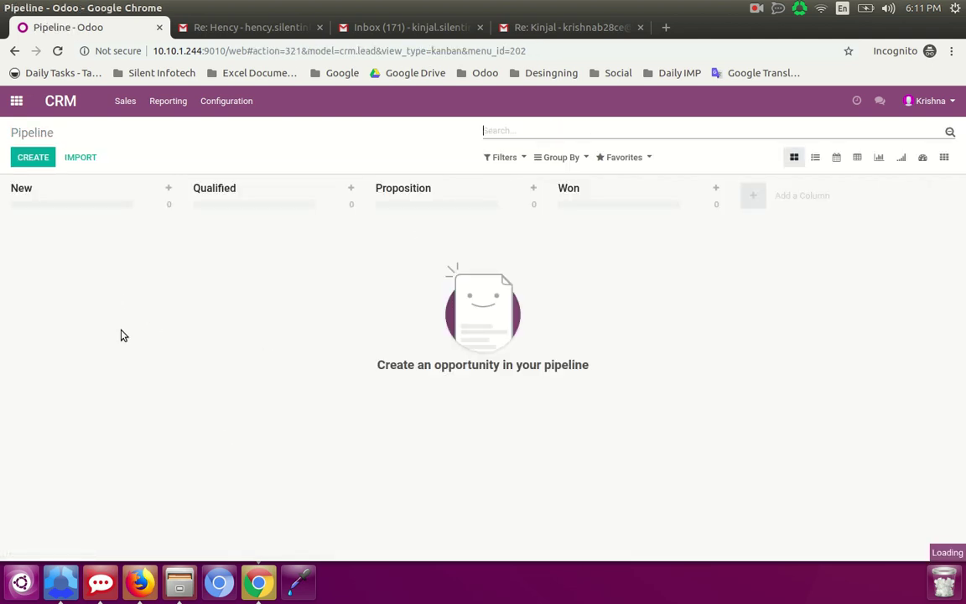
click(105, 243)
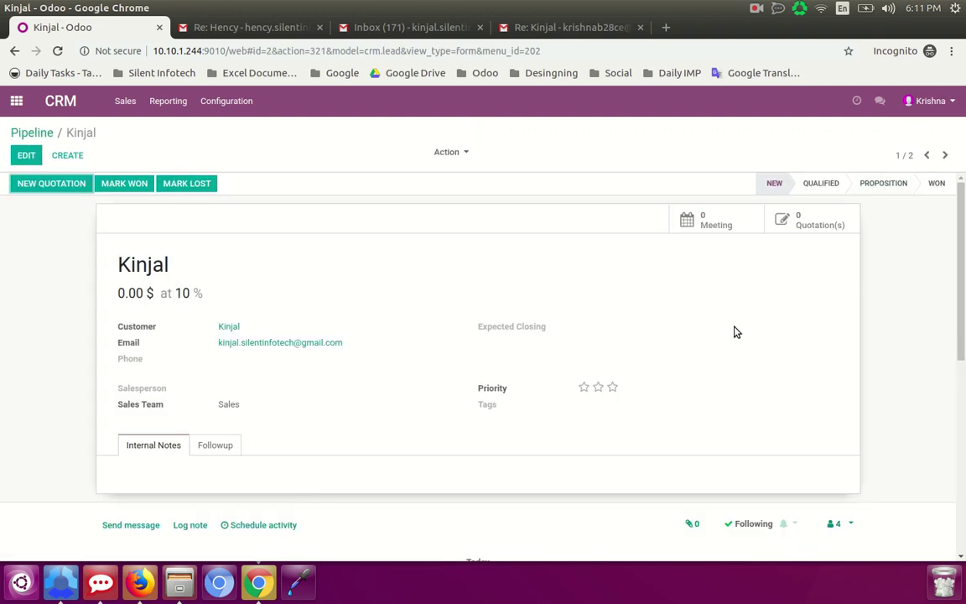
scroll(335, 412, down, 1)
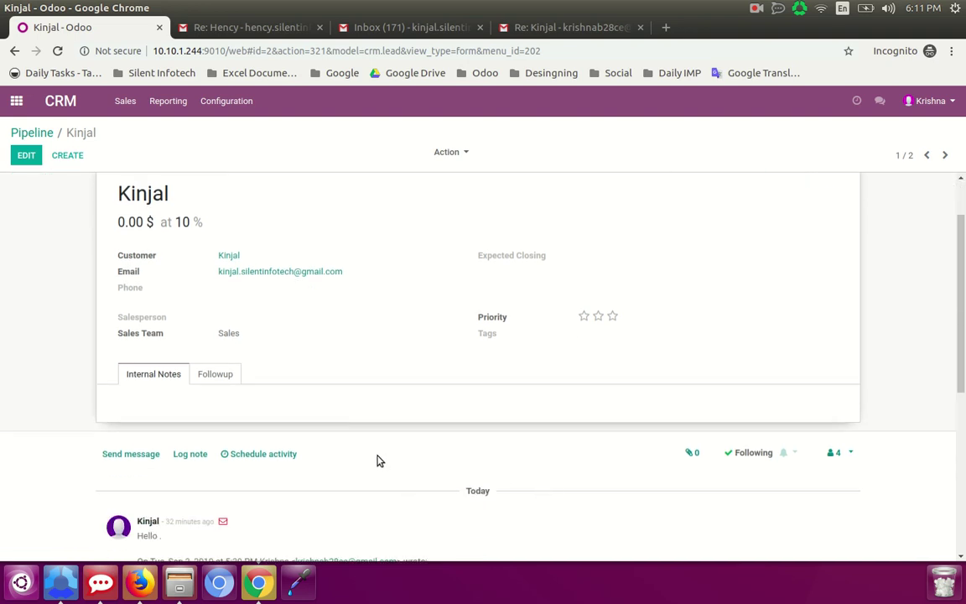
scroll(251, 428, down, 1)
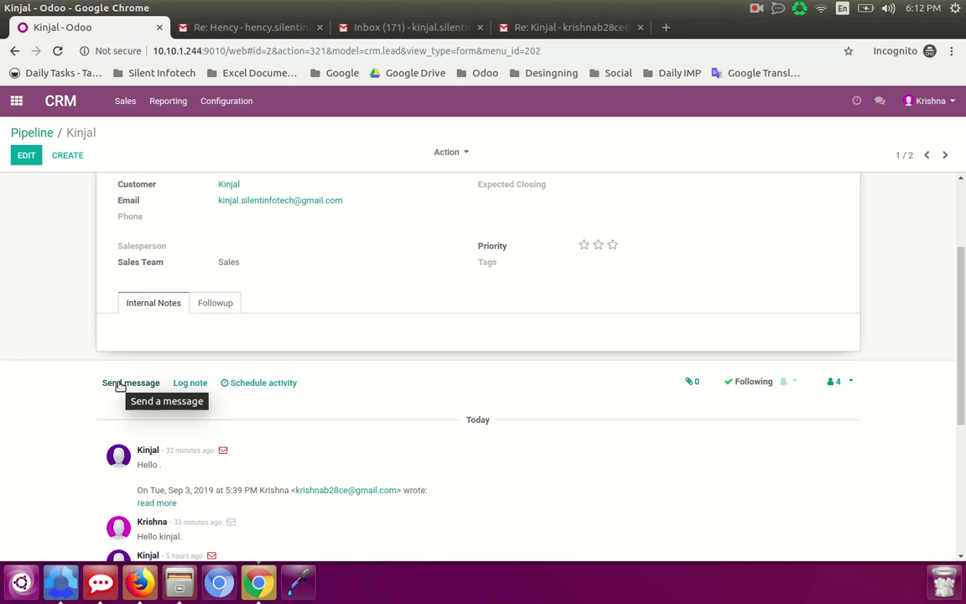
click(119, 383)
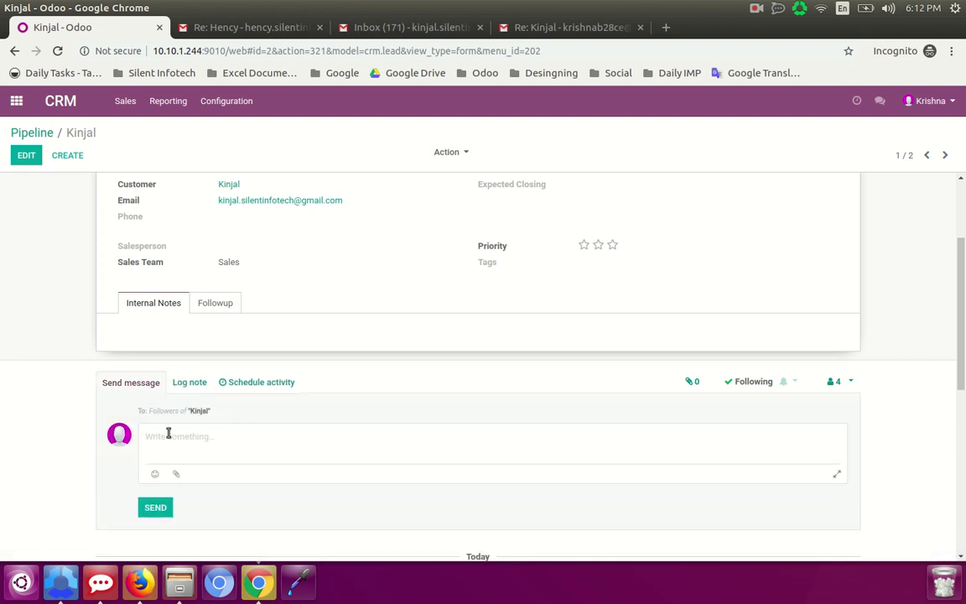
text(Hello.)
click(154, 508)
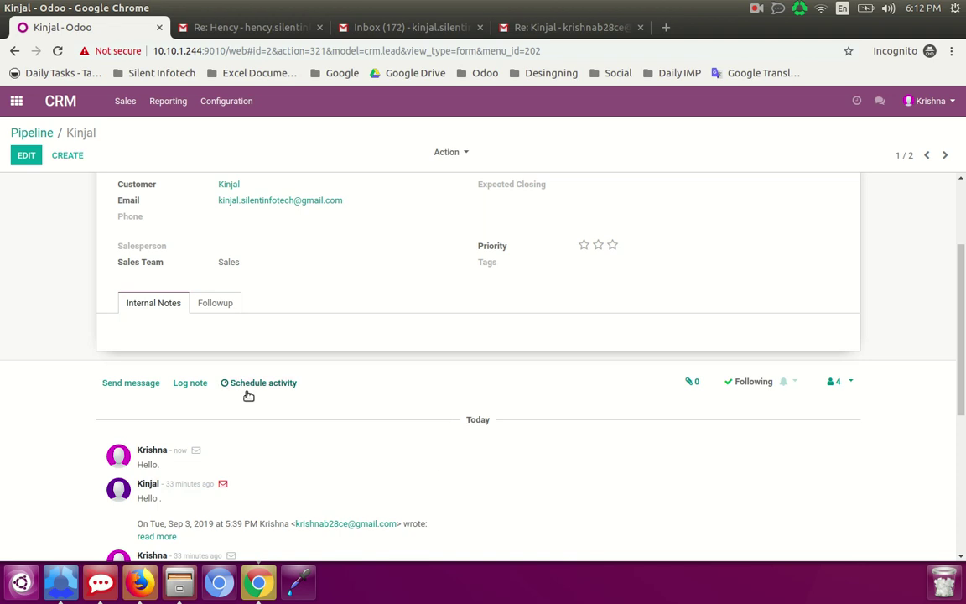
scroll(335, 417, up, 1)
scroll(339, 419, up, 1)
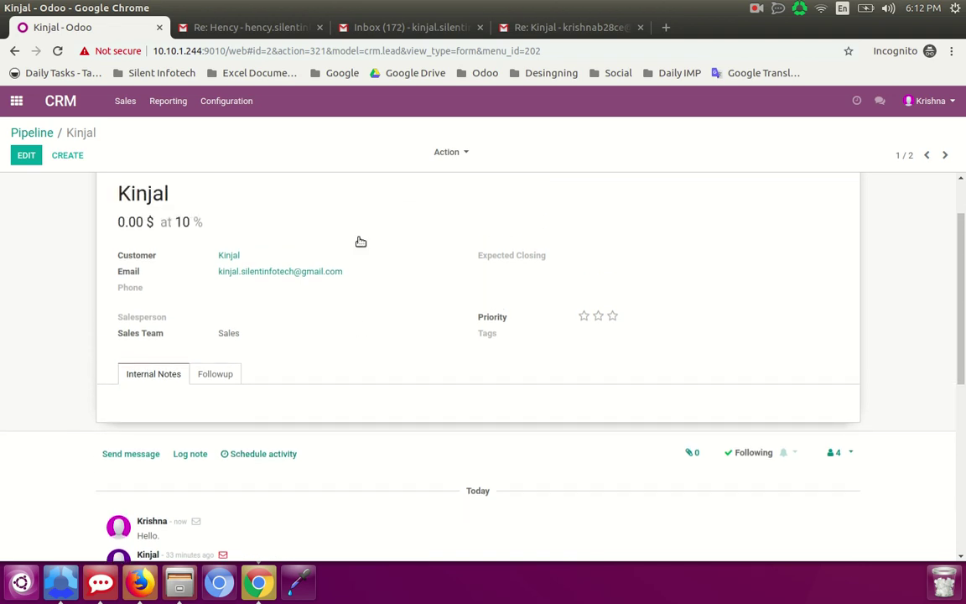
click(346, 30)
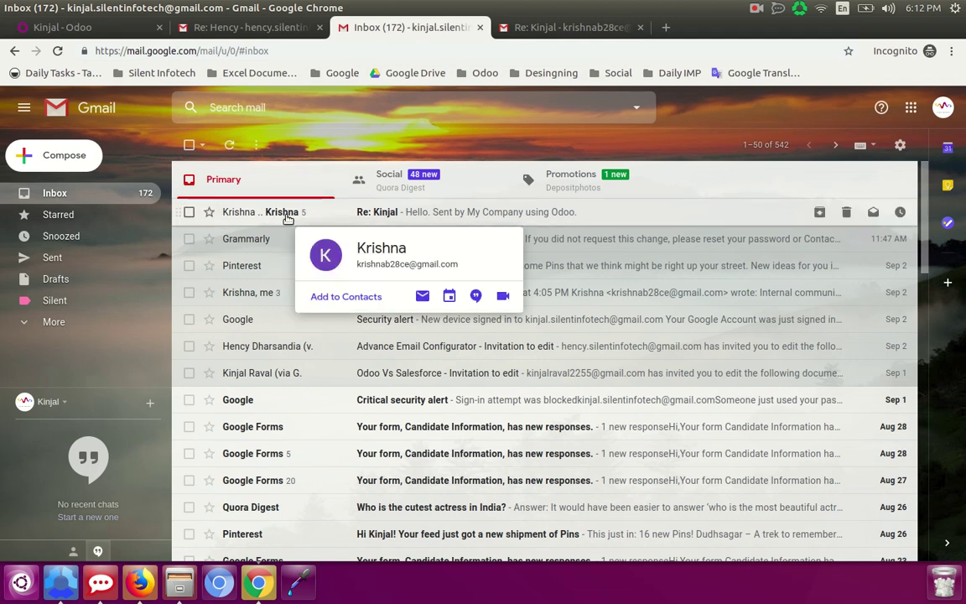
- Reply 'hello.' to the Odoo-sent Re: conversation in Gmail
click(304, 215)
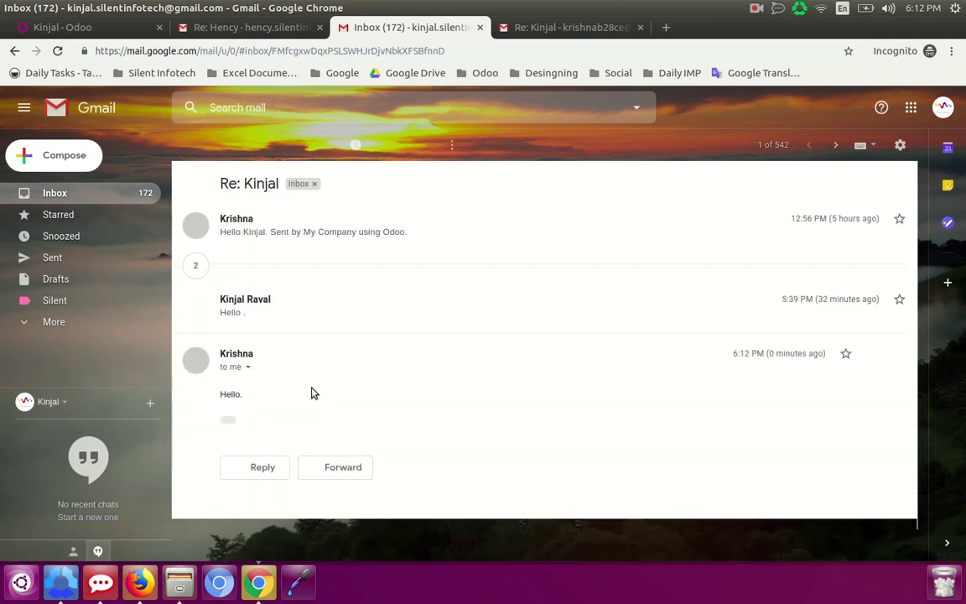
scroll(543, 404, down, 1)
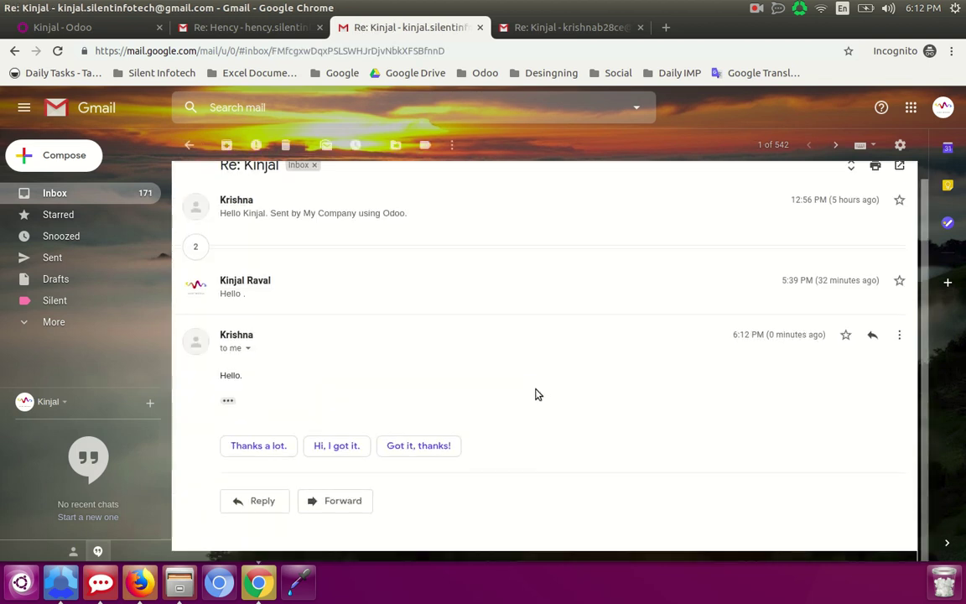
click(262, 510)
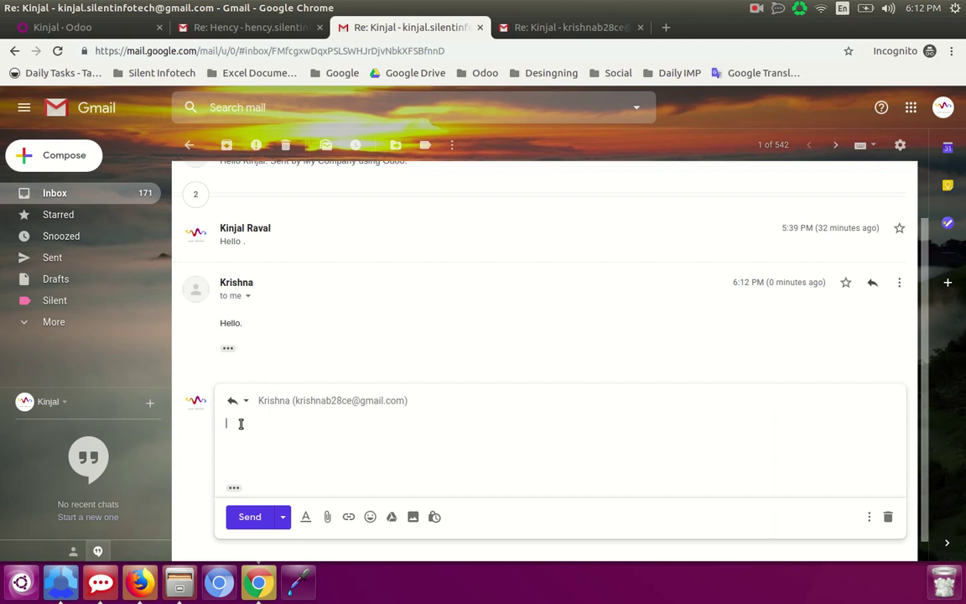
text(he)
click(249, 517)
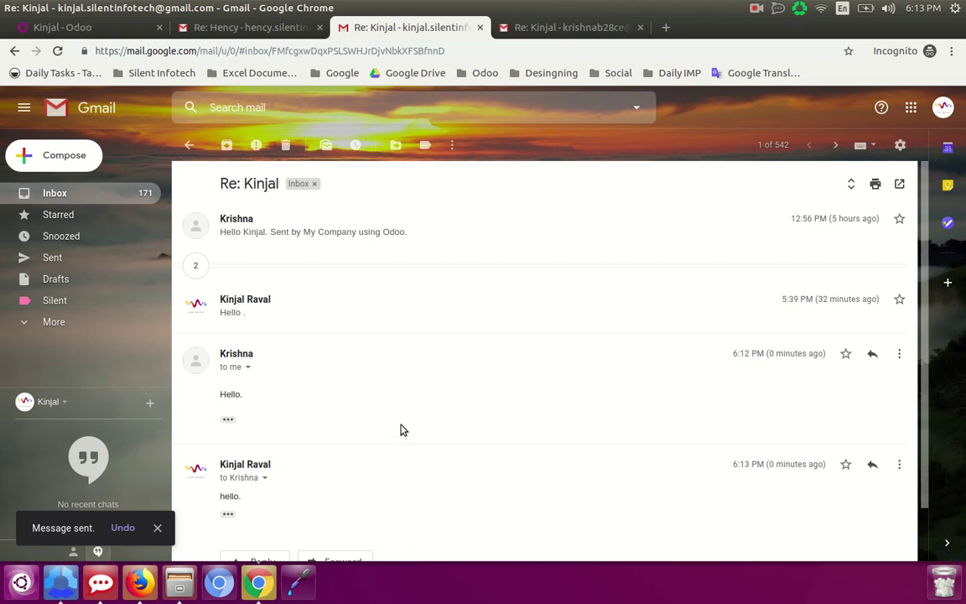
- Return to the lead's page in Odoo and reload it
click(103, 28)
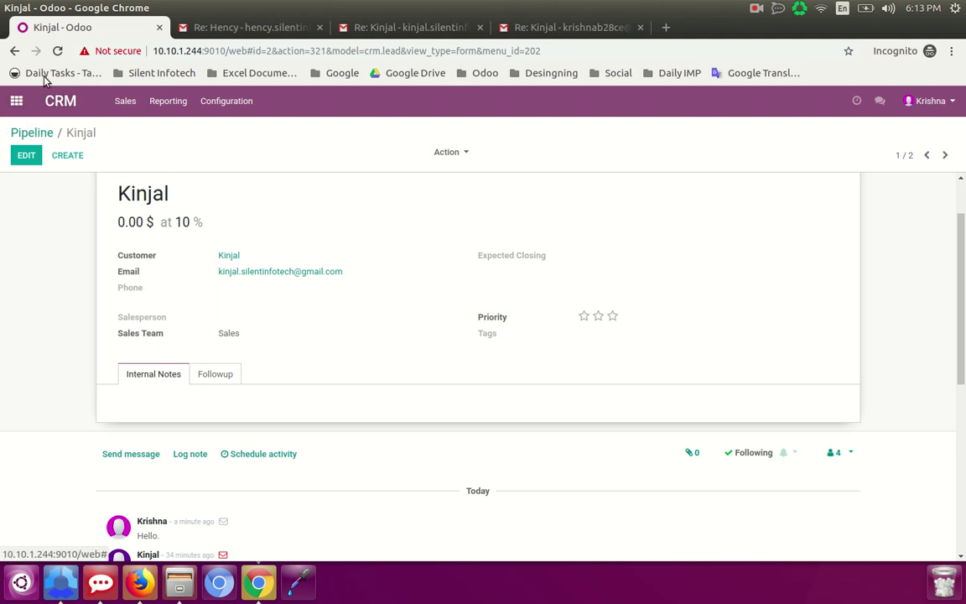
click(57, 52)
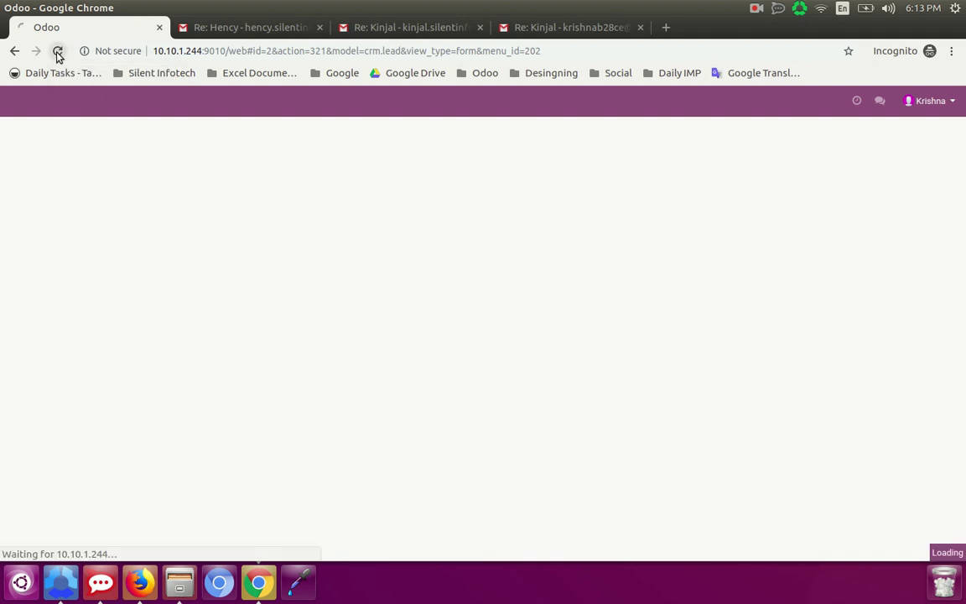
- Remove the My Pipeline filter from the pipeline and reopen the replied-to lead
click(57, 51)
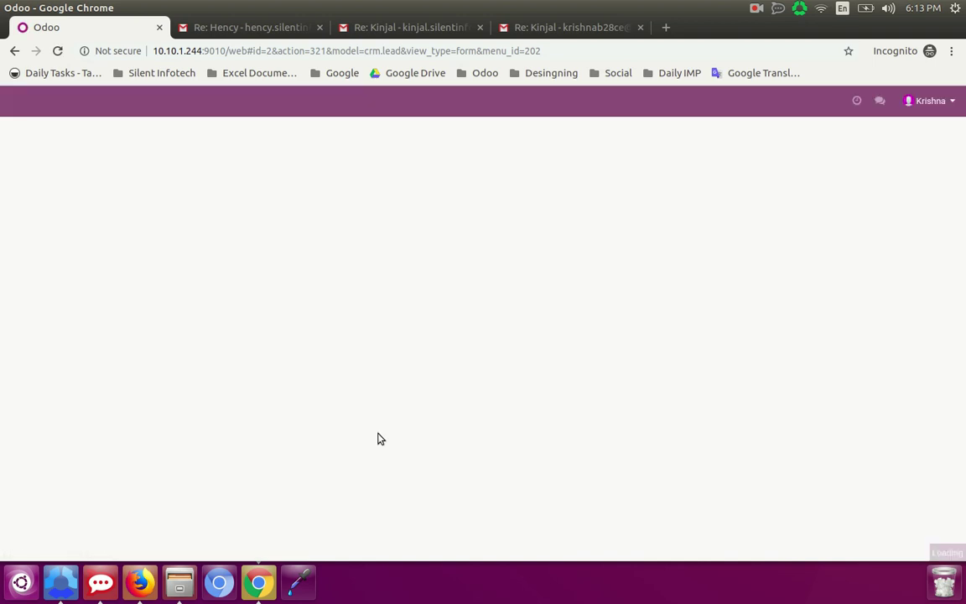
scroll(378, 439, down, 2)
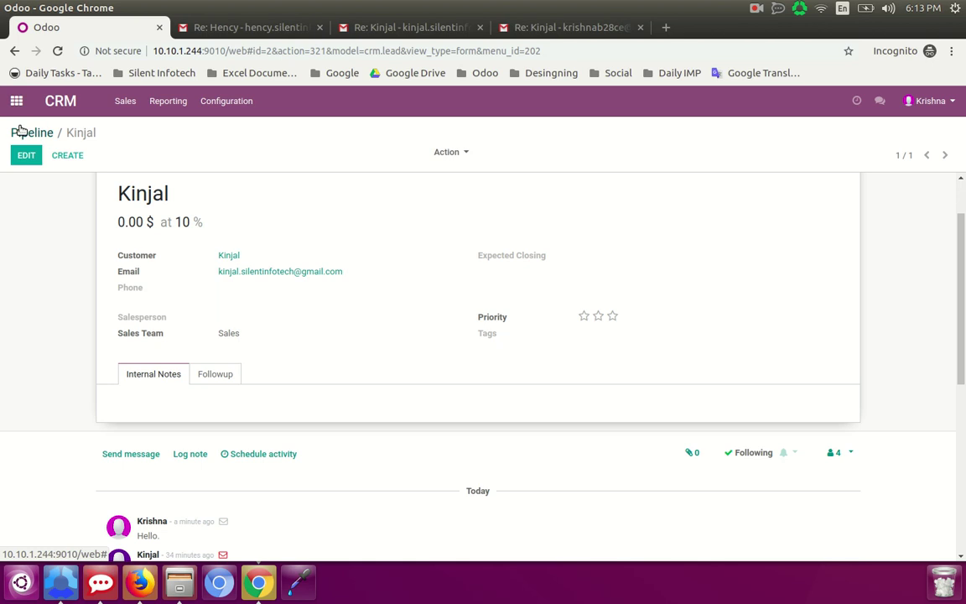
click(20, 132)
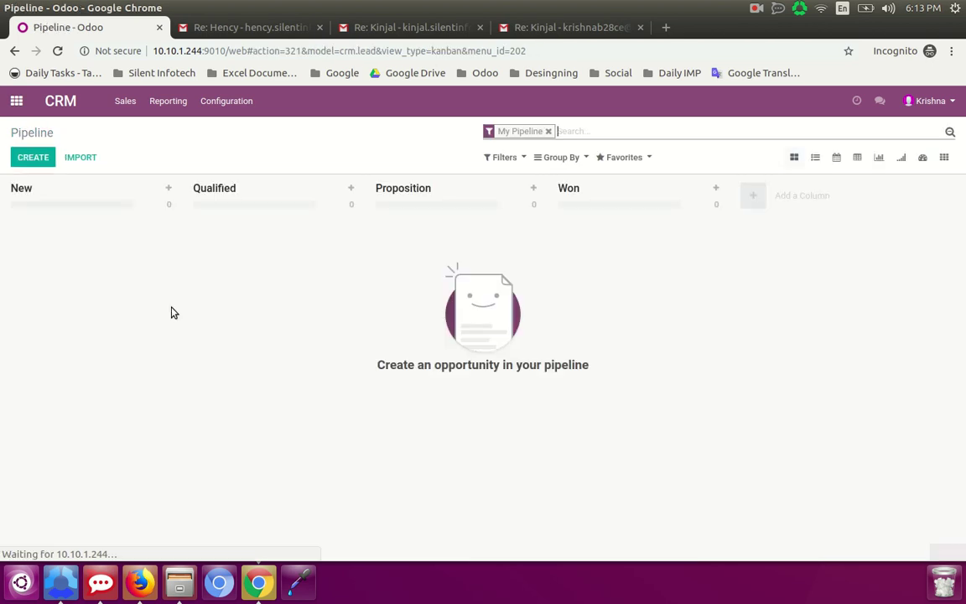
click(548, 131)
click(64, 248)
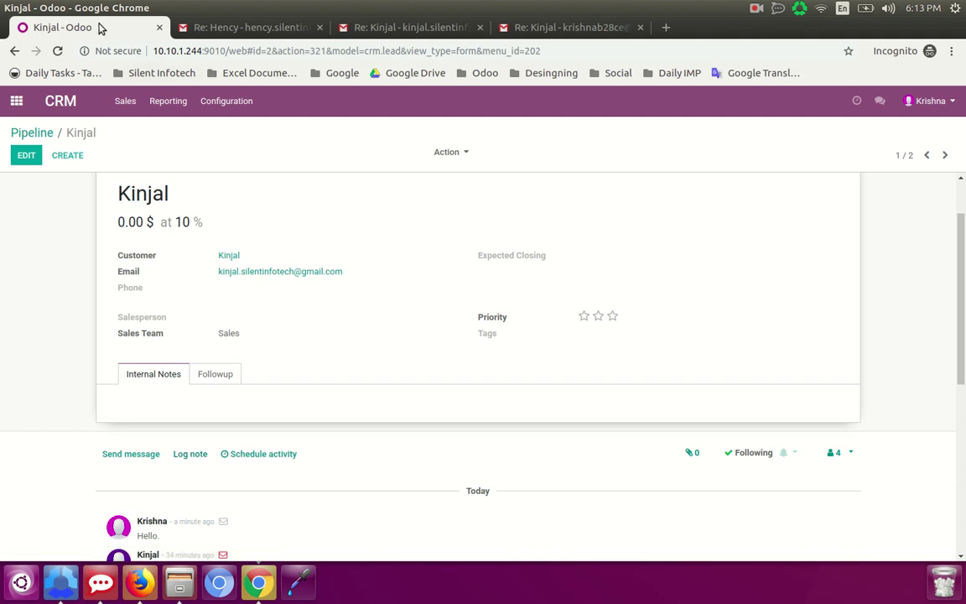
- Reload the lead and scroll its chatter to the customer's new 'hello.' reply
click(52, 54)
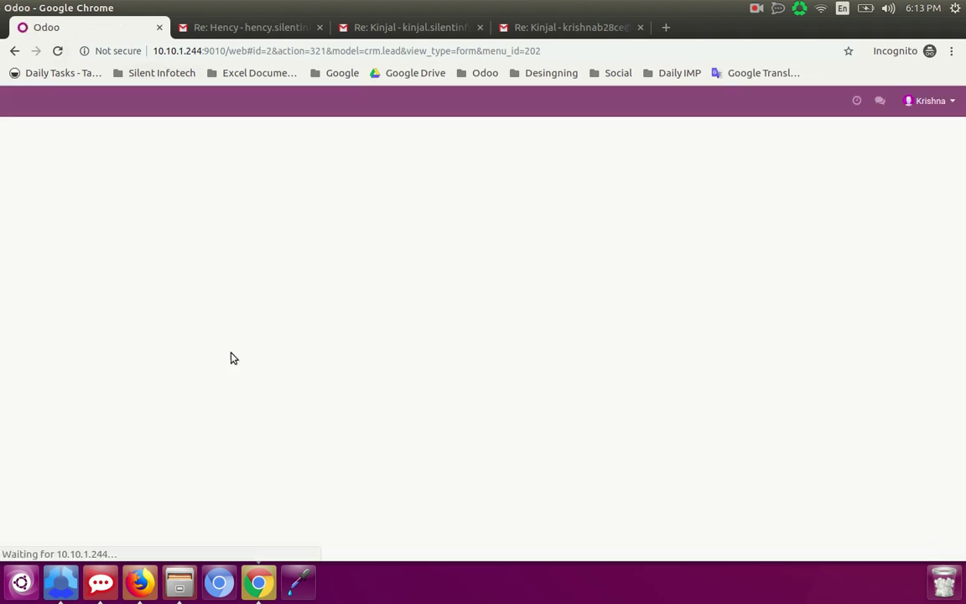
scroll(258, 407, down, 1)
scroll(258, 408, down, 2)
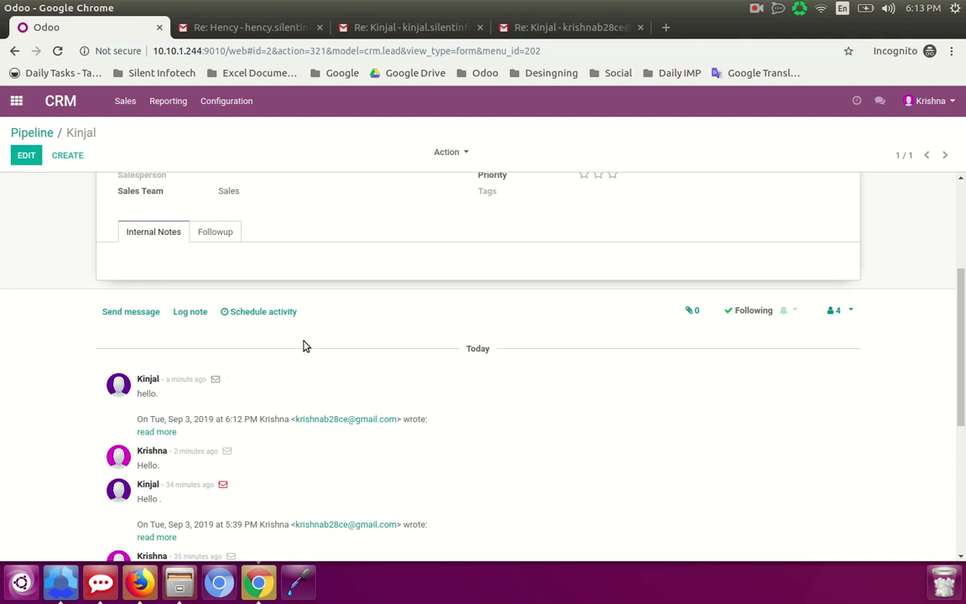
scroll(365, 436, down, 1)
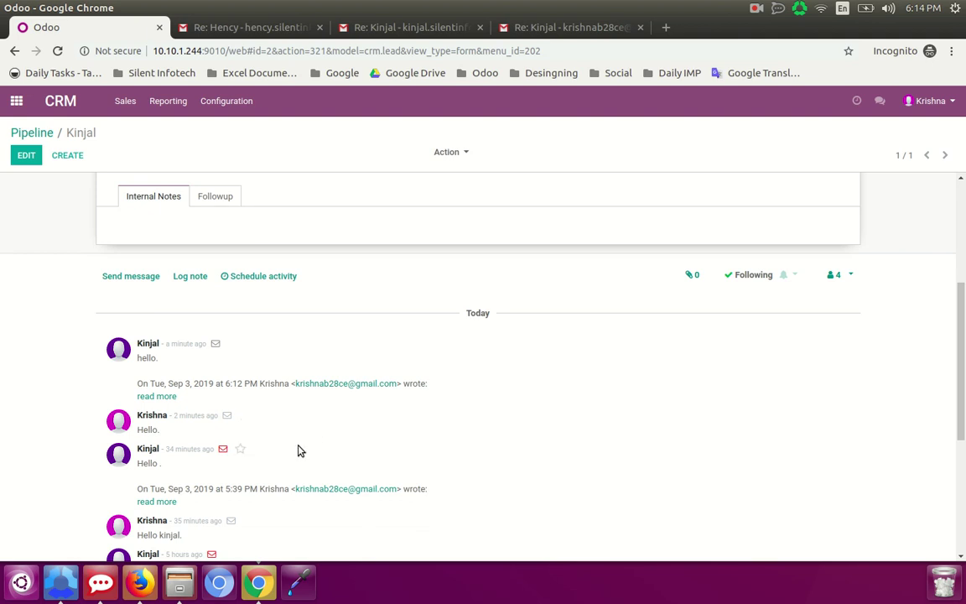
scroll(281, 435, up, 2)
scroll(281, 435, up, 4)
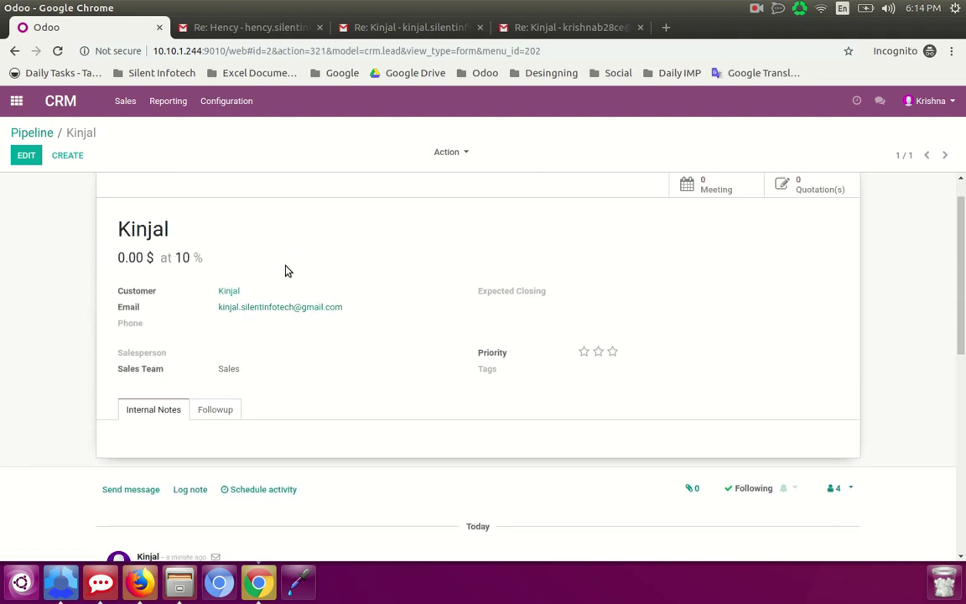
click(558, 26)
- Open the second Re: conversation in Gmail and scroll to the 6:13 PM 'hello.' reply
click(191, 147)
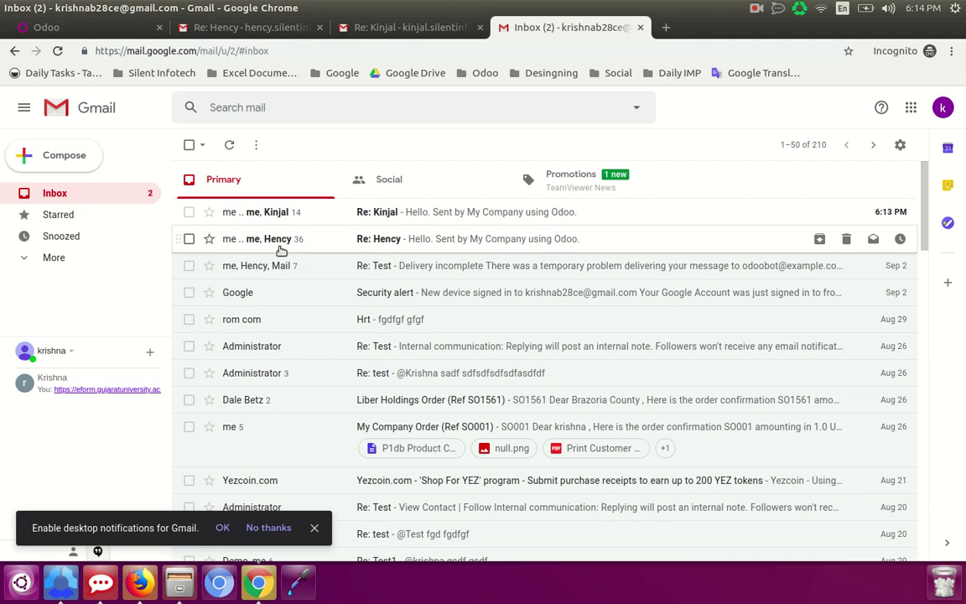
click(281, 250)
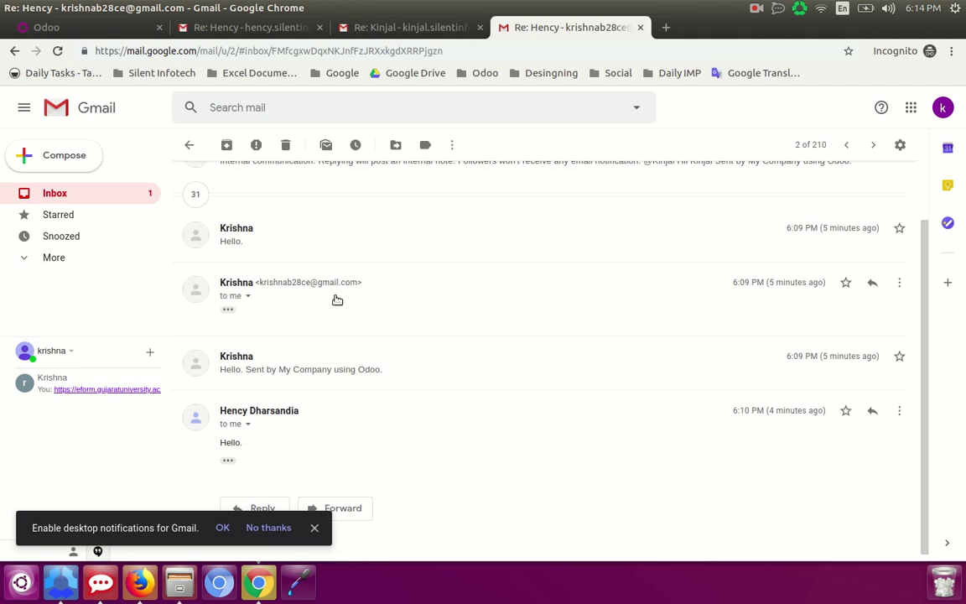
scroll(457, 407, up, 2)
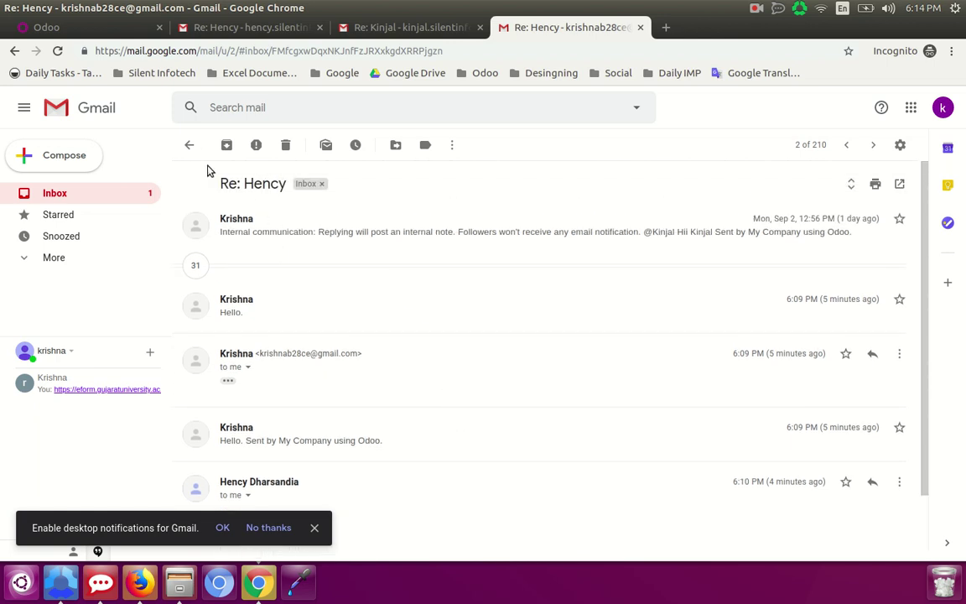
click(190, 145)
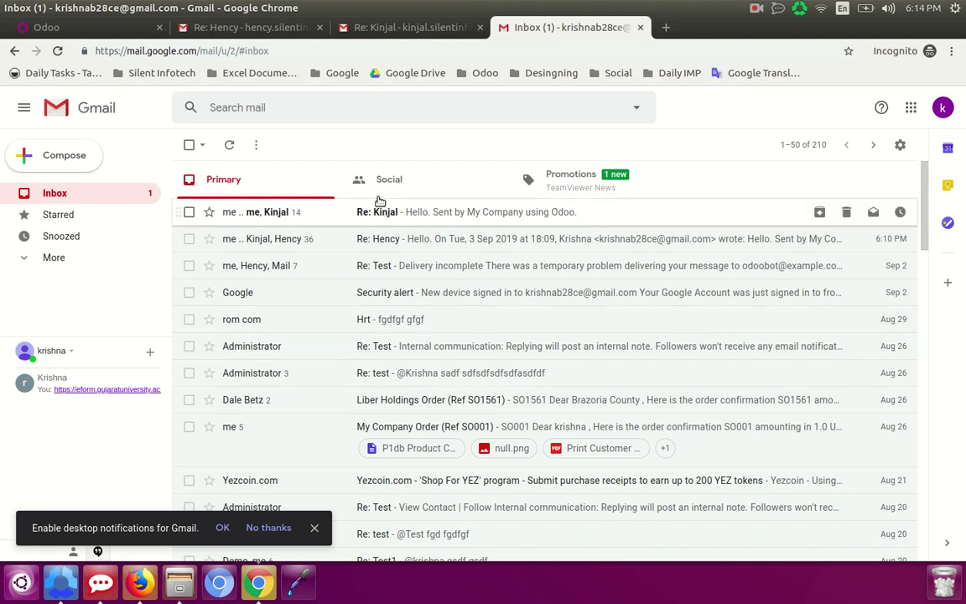
click(336, 214)
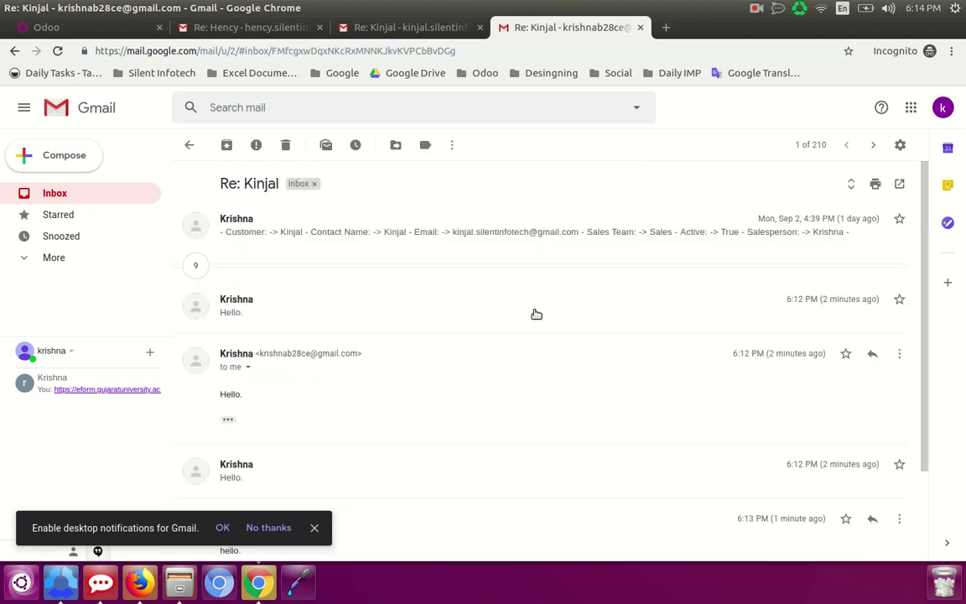
scroll(480, 406, down, 1)
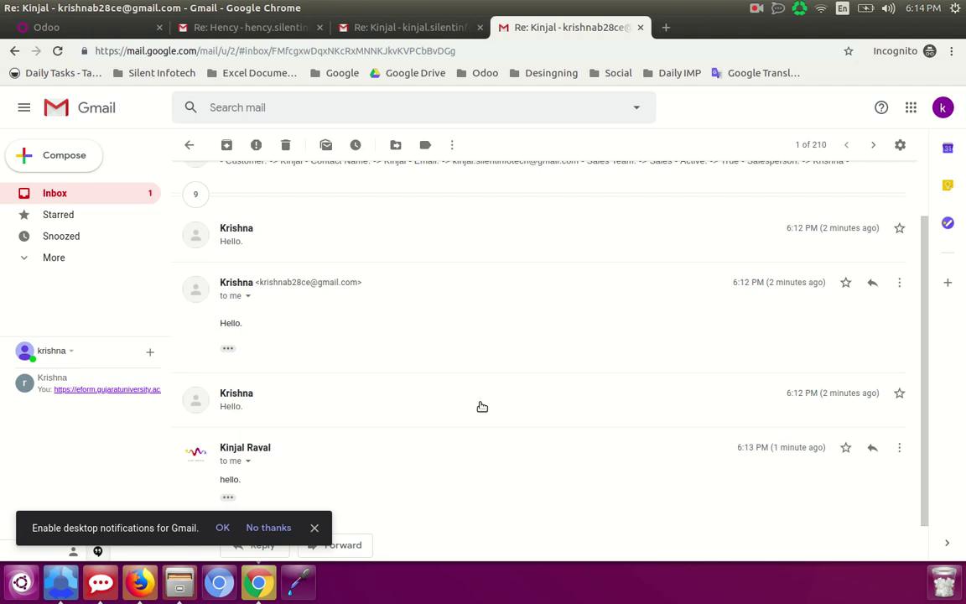
scroll(375, 385, down, 1)
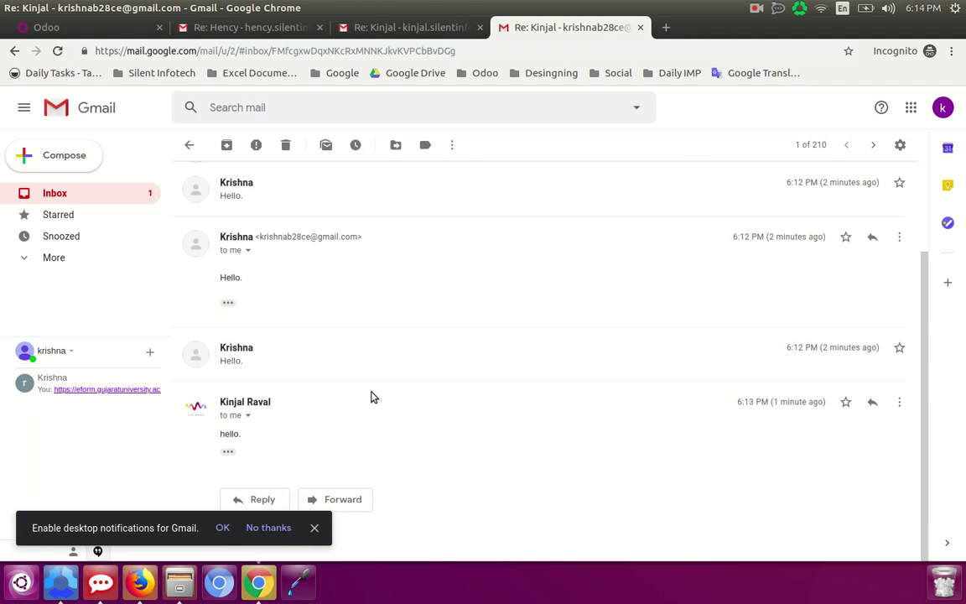
scroll(470, 483, up, 1)
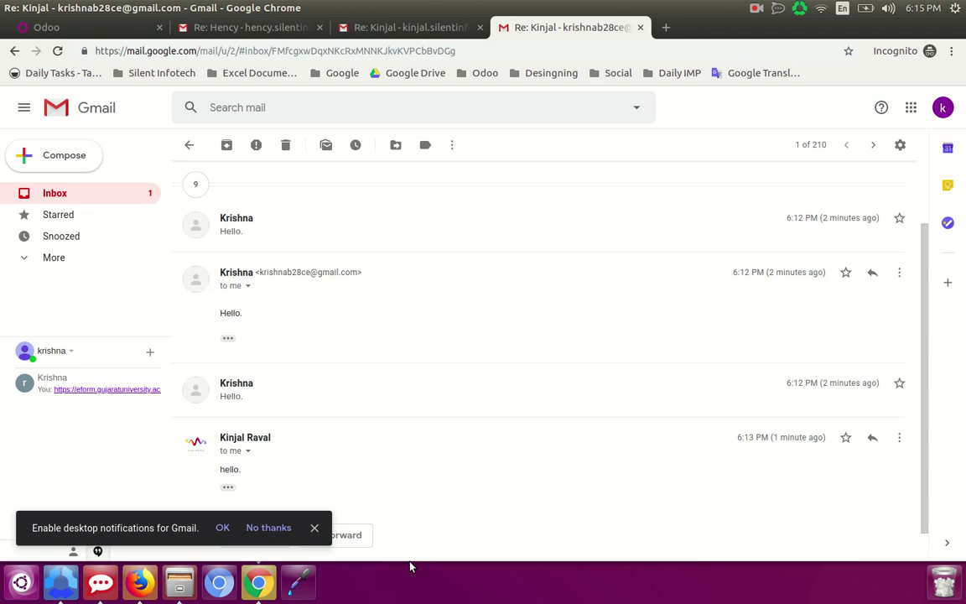
- In Odoo General Settings, toggle Auto Generate mail server off and on, then save
click(137, 585)
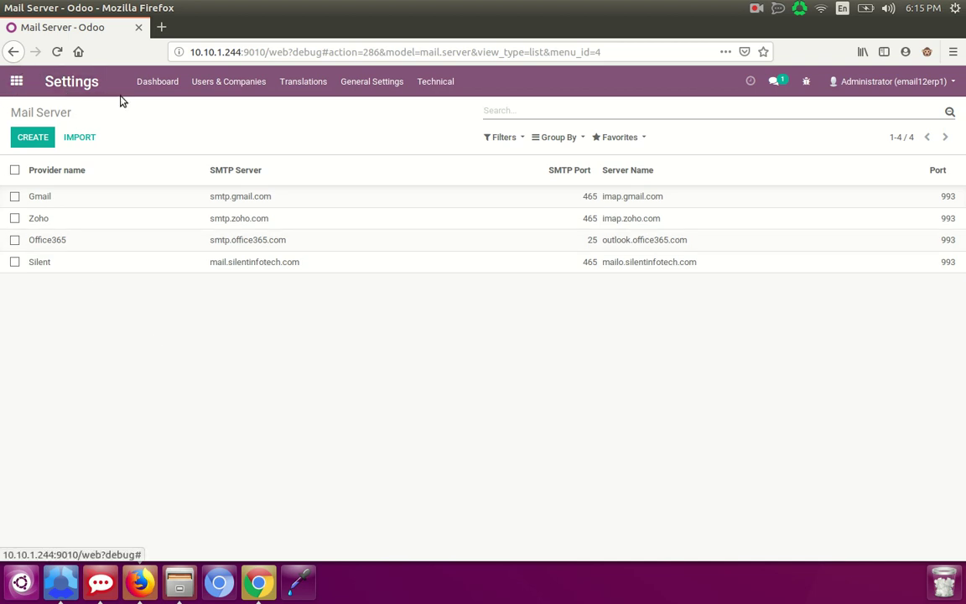
click(388, 83)
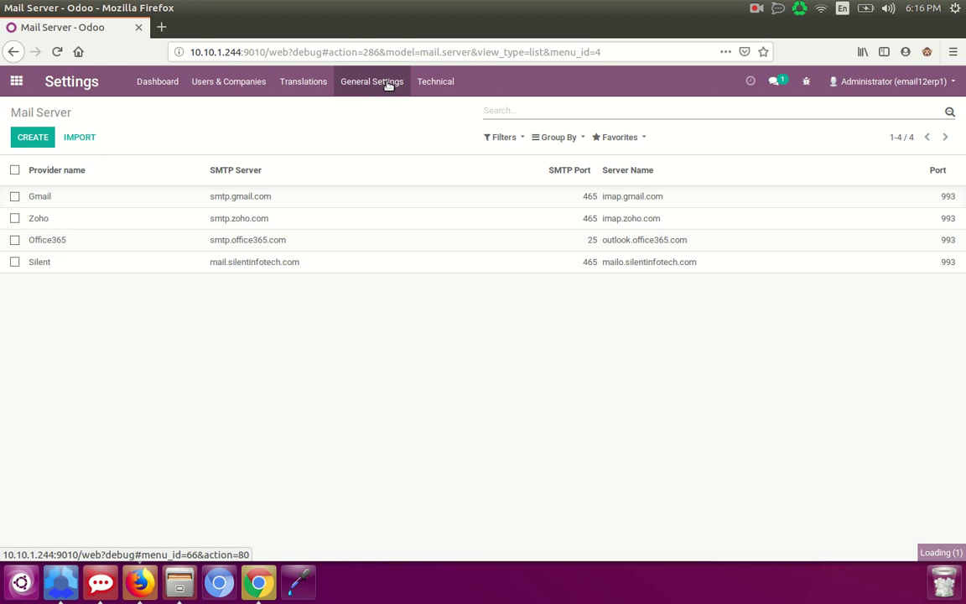
scroll(275, 388, down, 2)
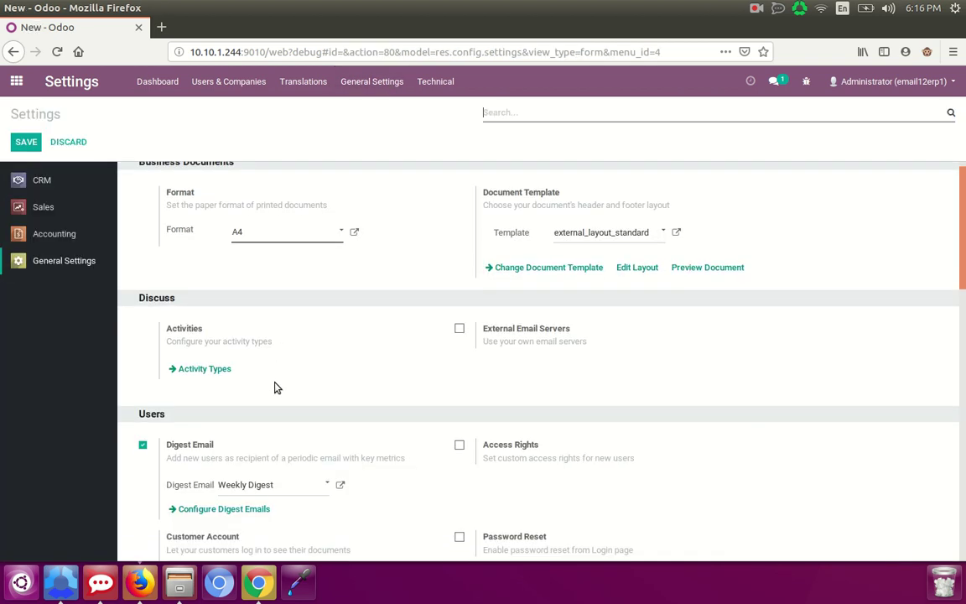
scroll(276, 400, down, 1)
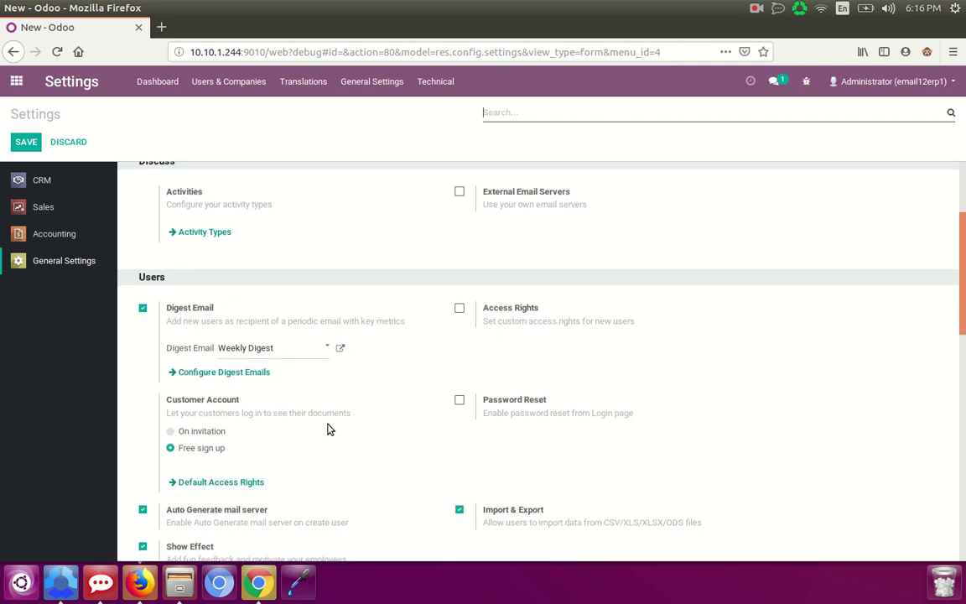
scroll(328, 427, down, 1)
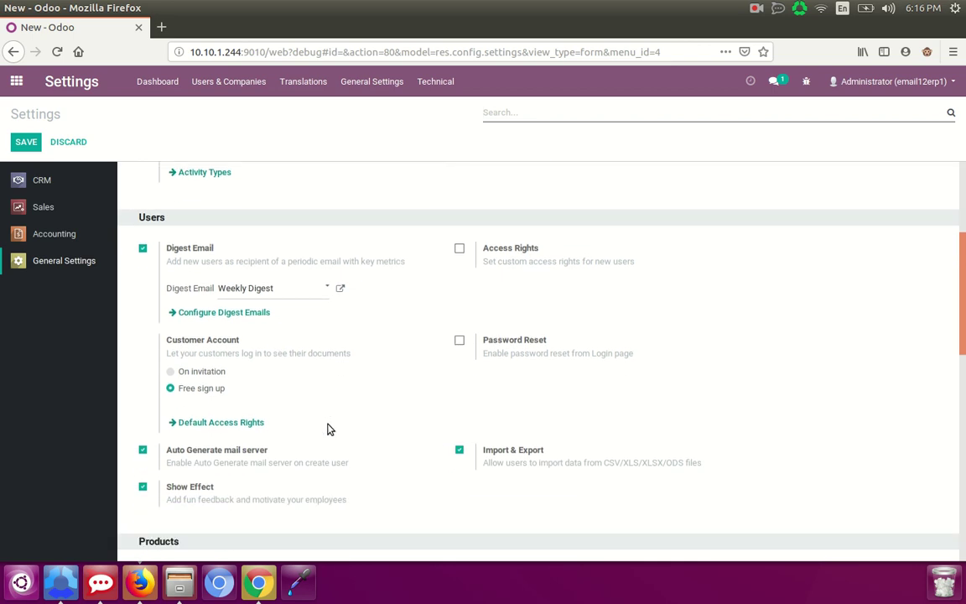
click(143, 451)
click(142, 451)
scroll(179, 450, up, 1)
scroll(180, 444, up, 5)
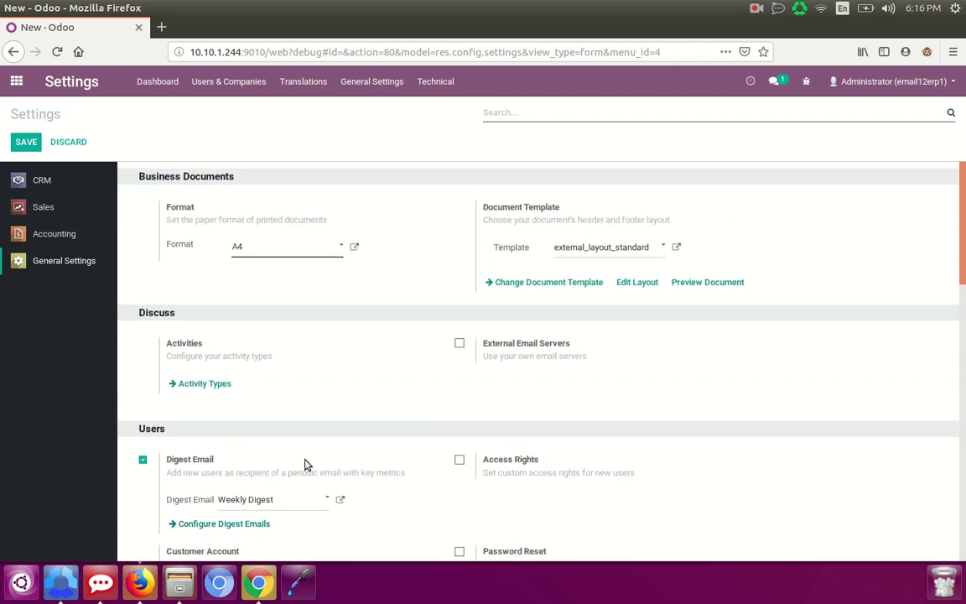
click(26, 141)
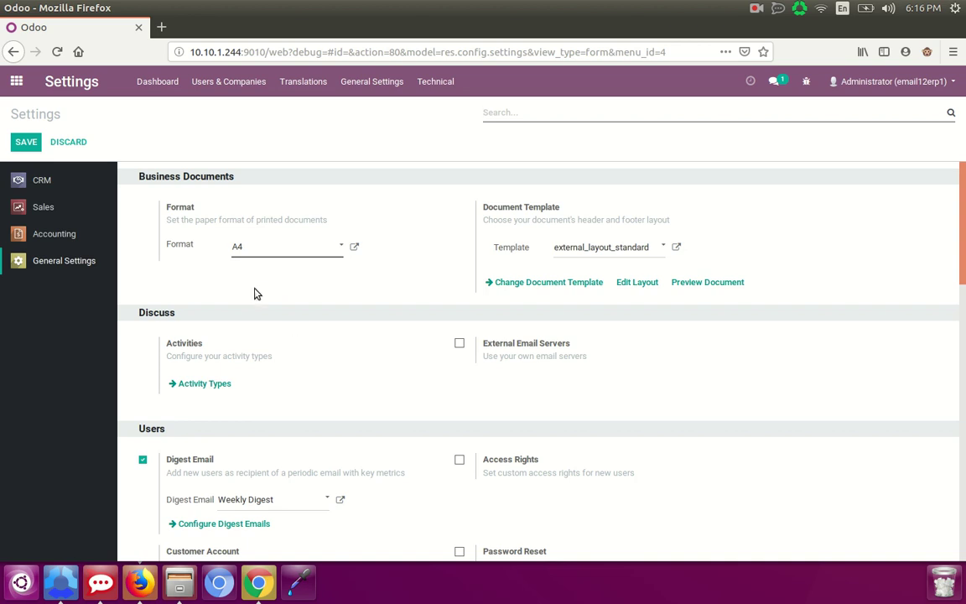
- Create a new internal user under Users & Companies and enter the user's full name
click(252, 81)
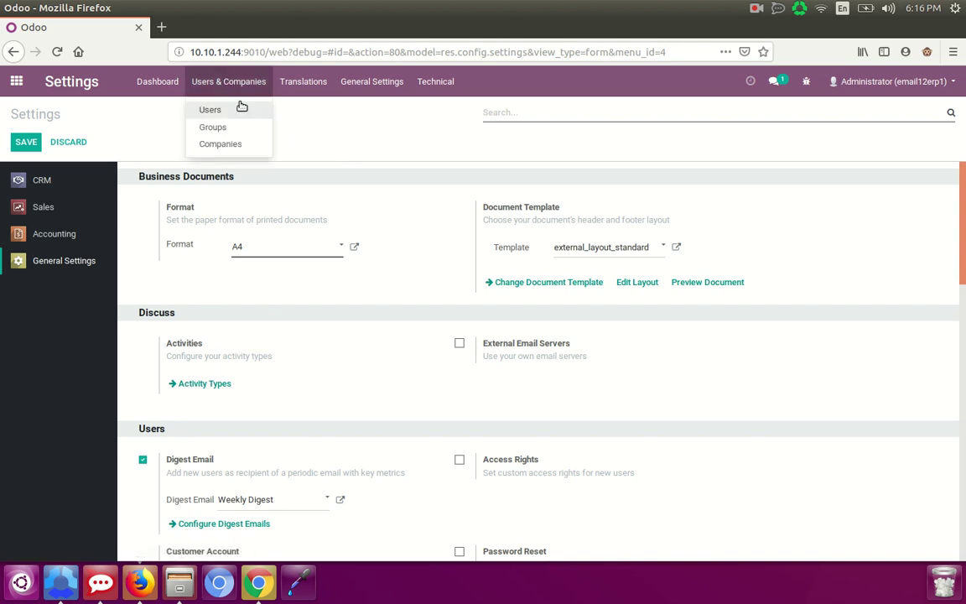
click(211, 111)
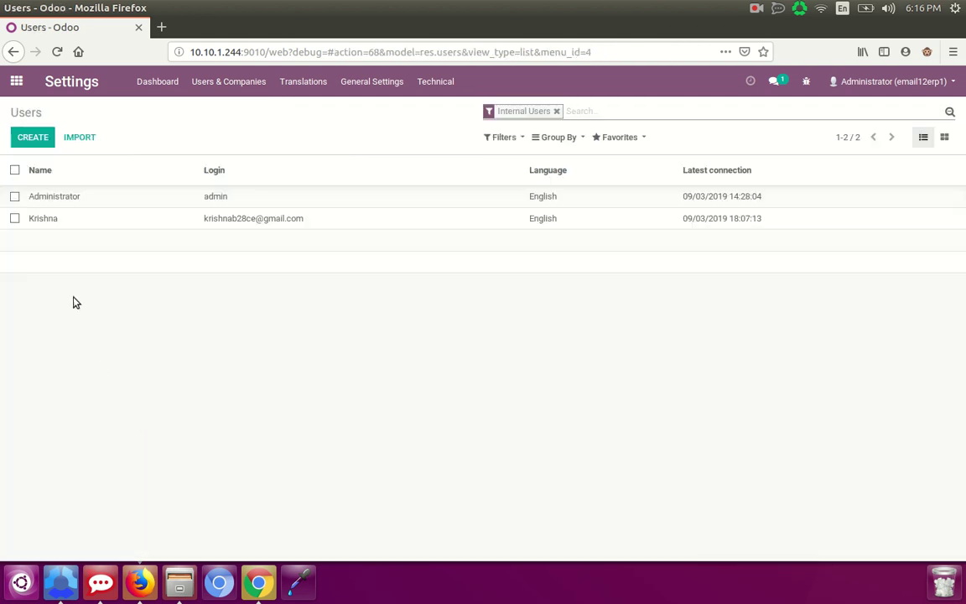
click(33, 138)
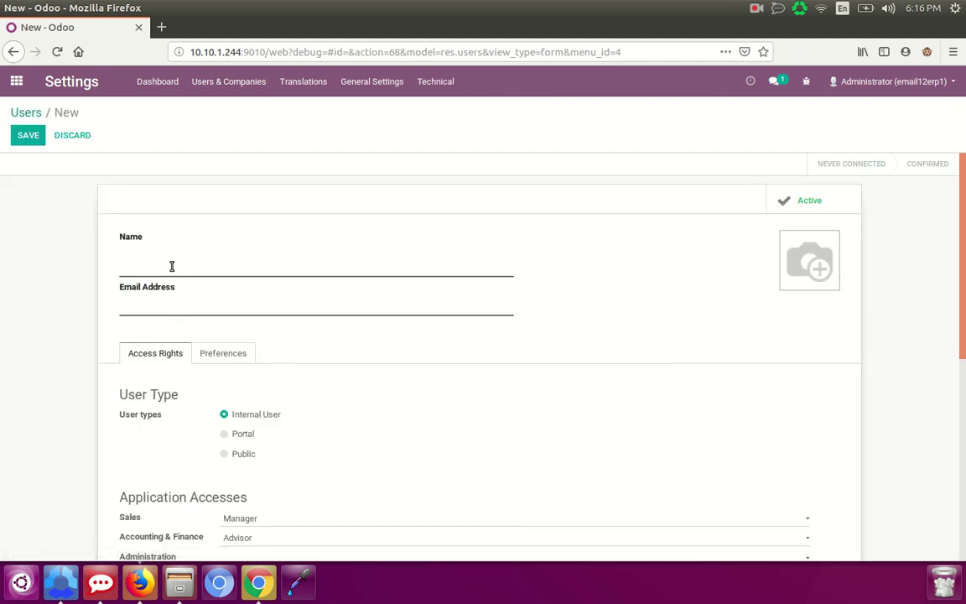
text(H)
key(BackSpace)
text(jOHN)
key(BackSpace)
key(BackSpace)
key(BackSpace)
key(BackSpace)
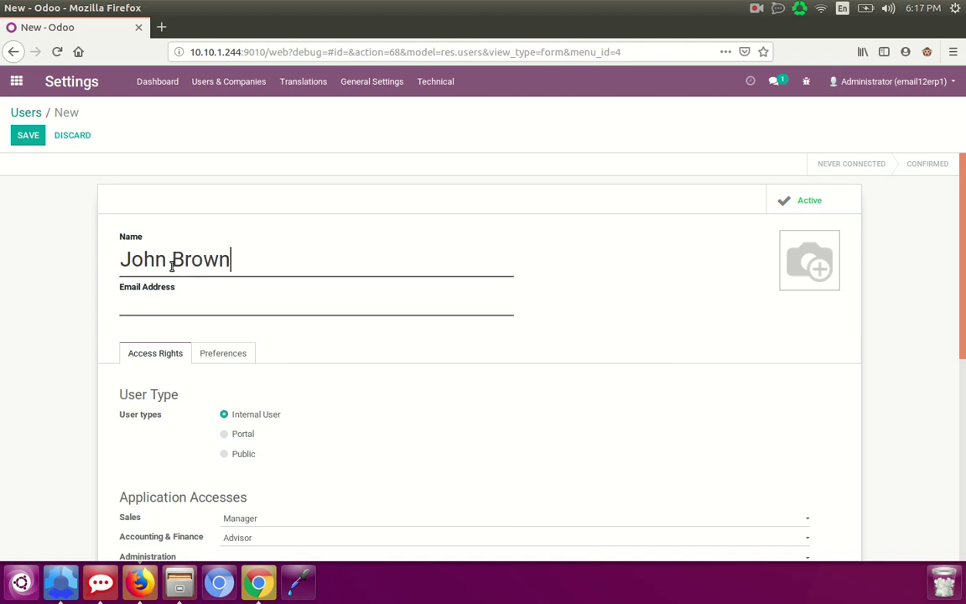
- Fill in the user's e-mail address, save, and view the Preferences
click(183, 305)
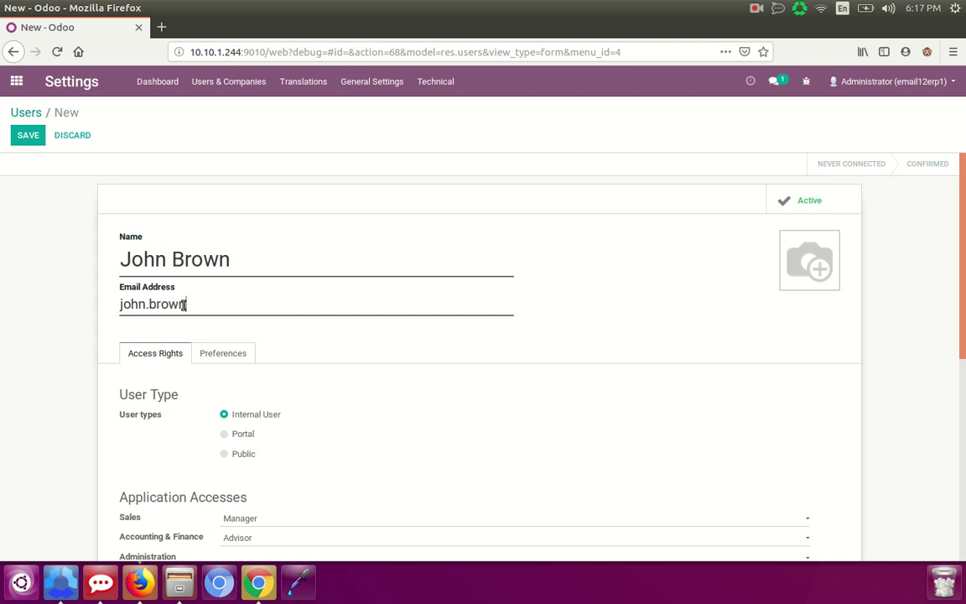
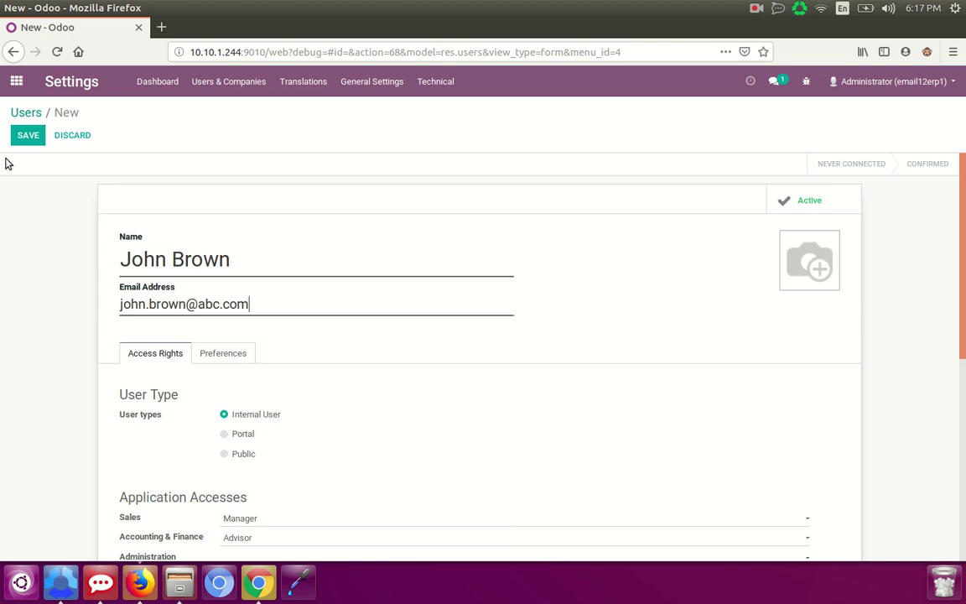
click(28, 136)
click(208, 353)
- Enter the mail password in the new user's preferences
scroll(509, 442, down, 3)
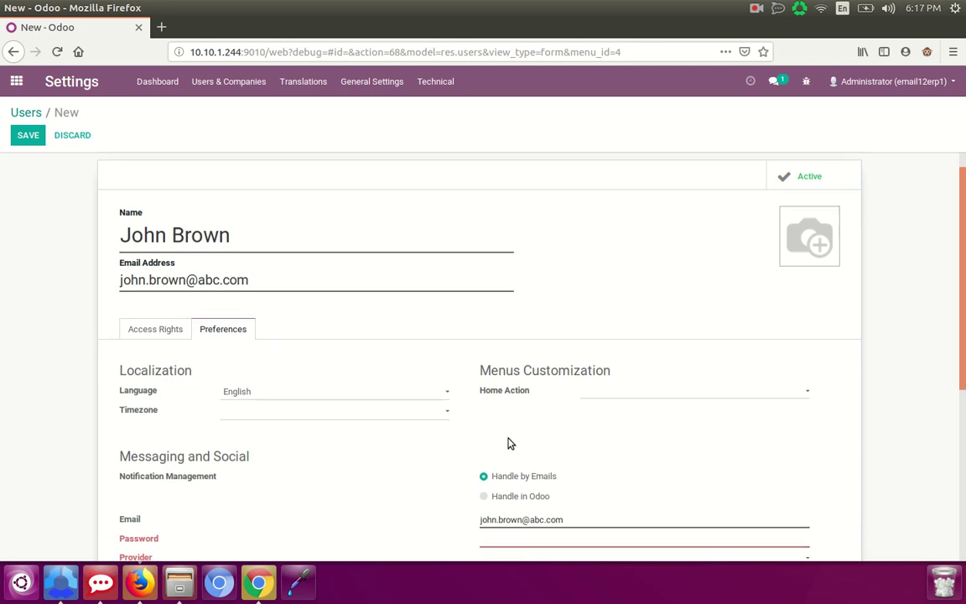
scroll(509, 439, down, 1)
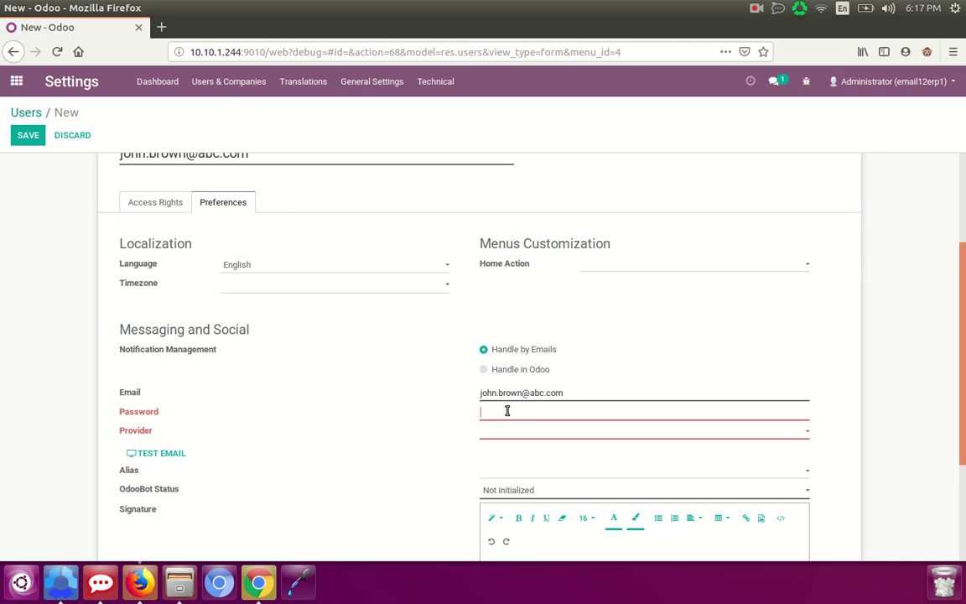
click(510, 434)
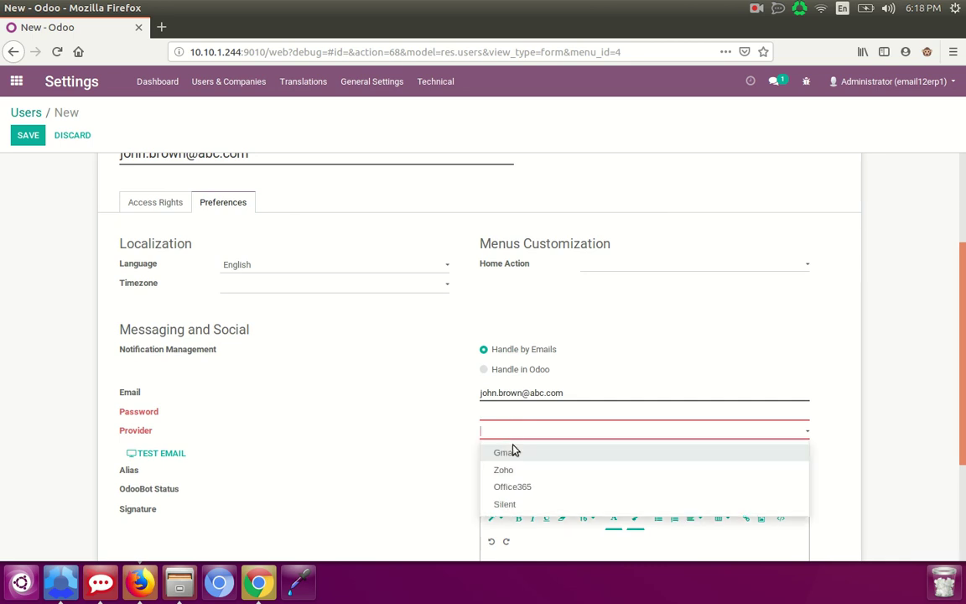
click(411, 438)
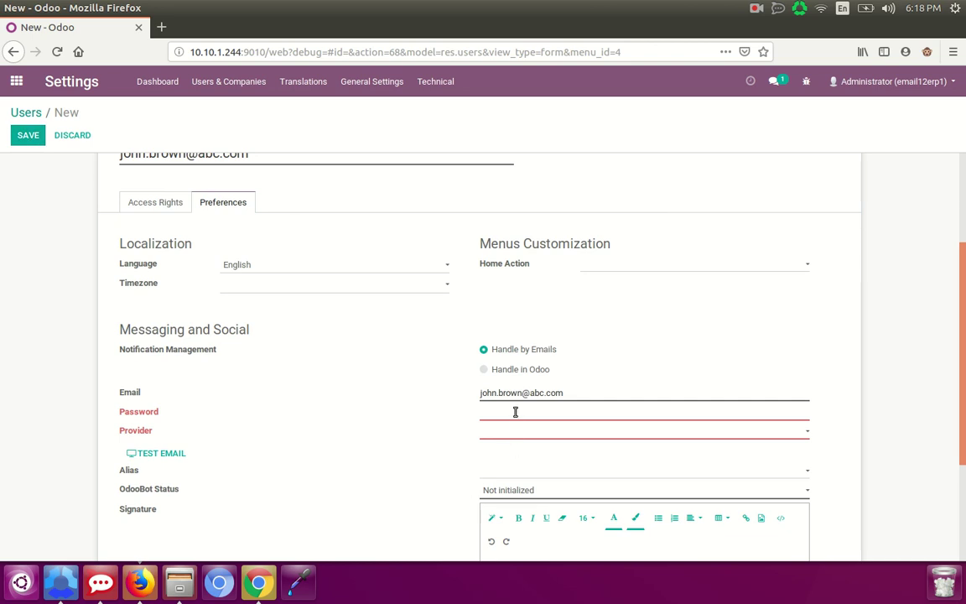
text(admin)
- Choose Gmail as the mail provider, then discard the unsaved user and return to Users
click(514, 434)
click(517, 453)
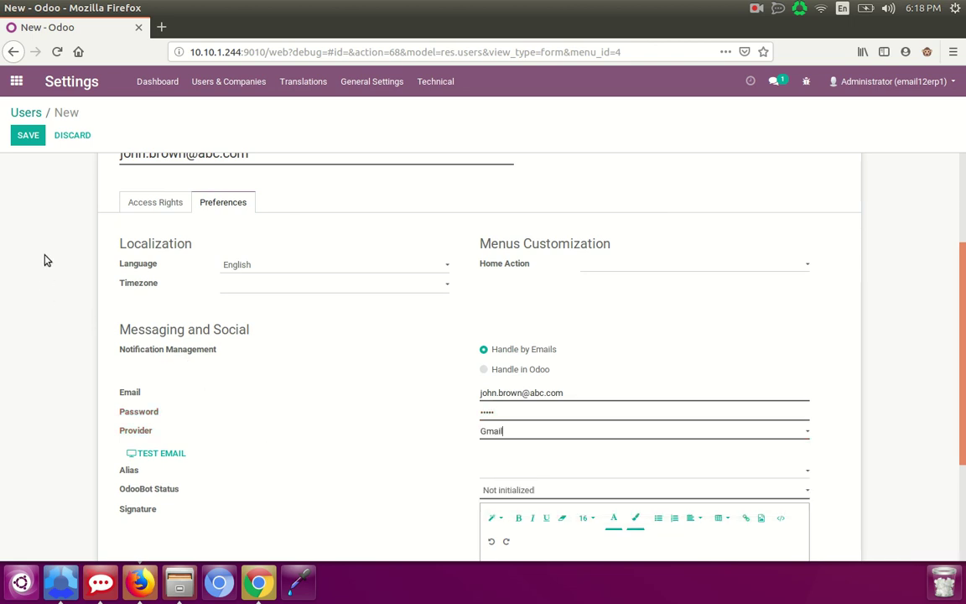
click(16, 115)
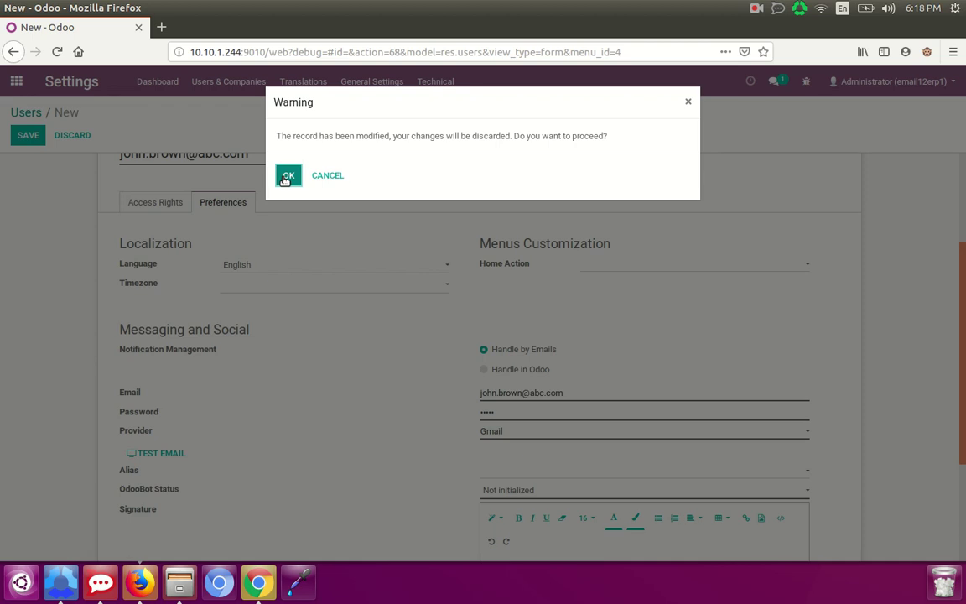
click(286, 178)
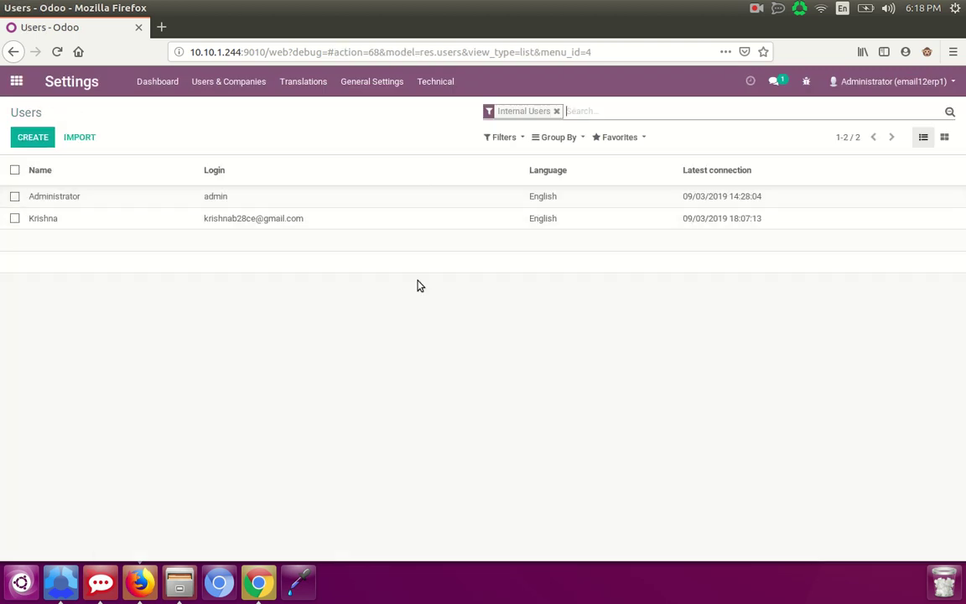